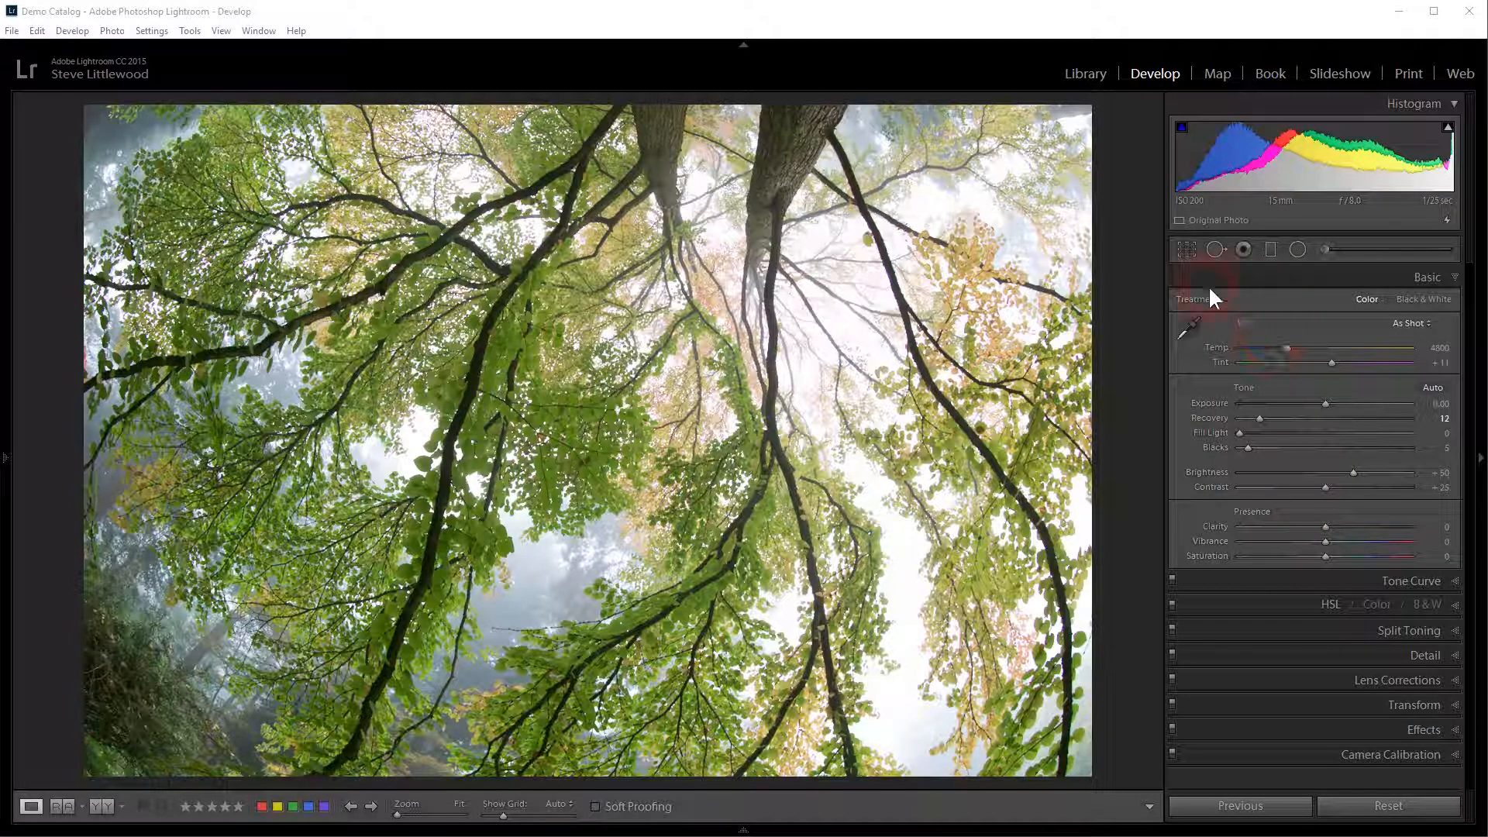
pyautogui.click(624, 381)
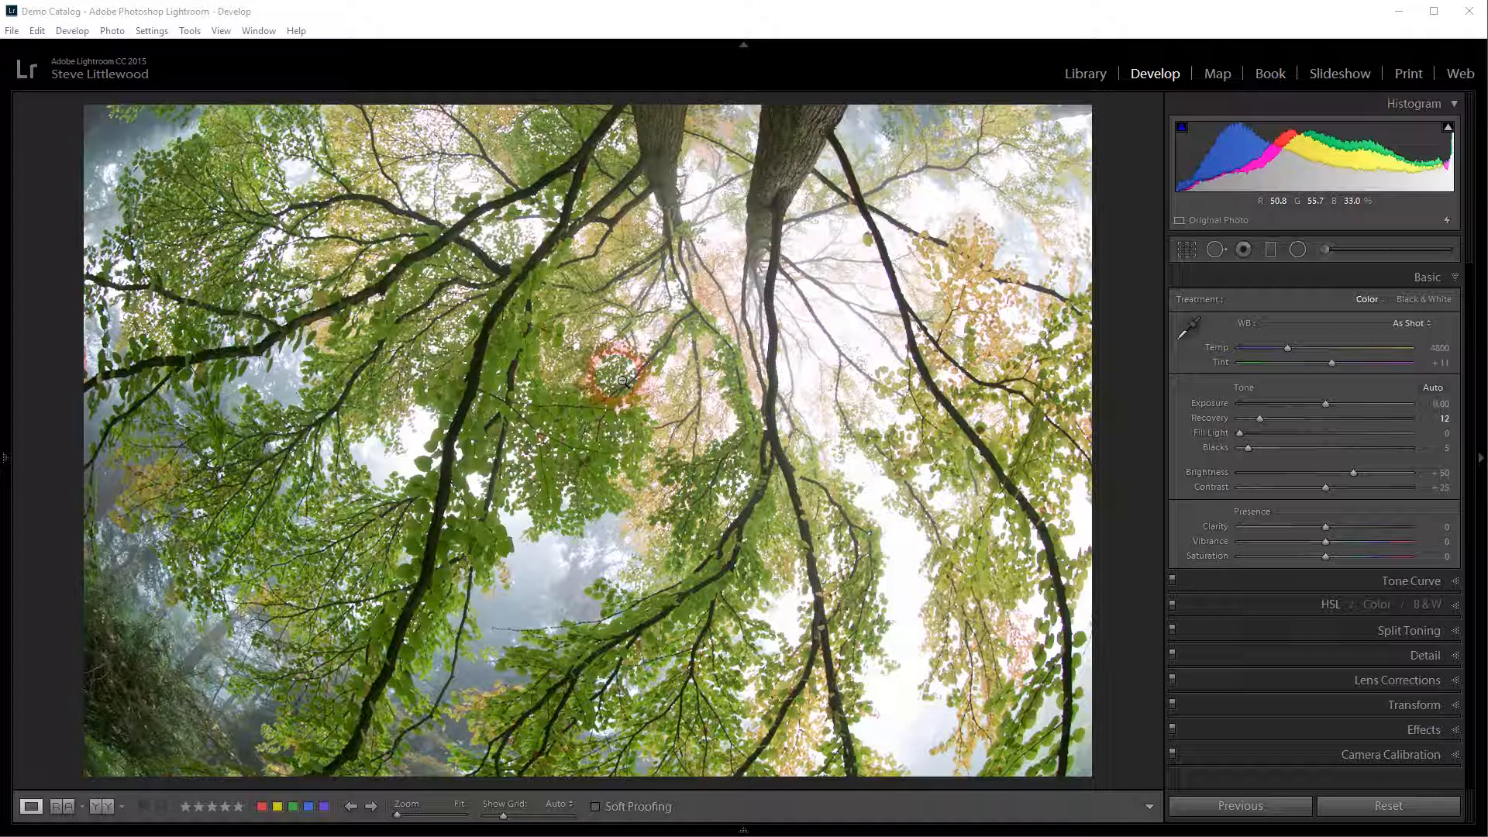
pyautogui.click(657, 421)
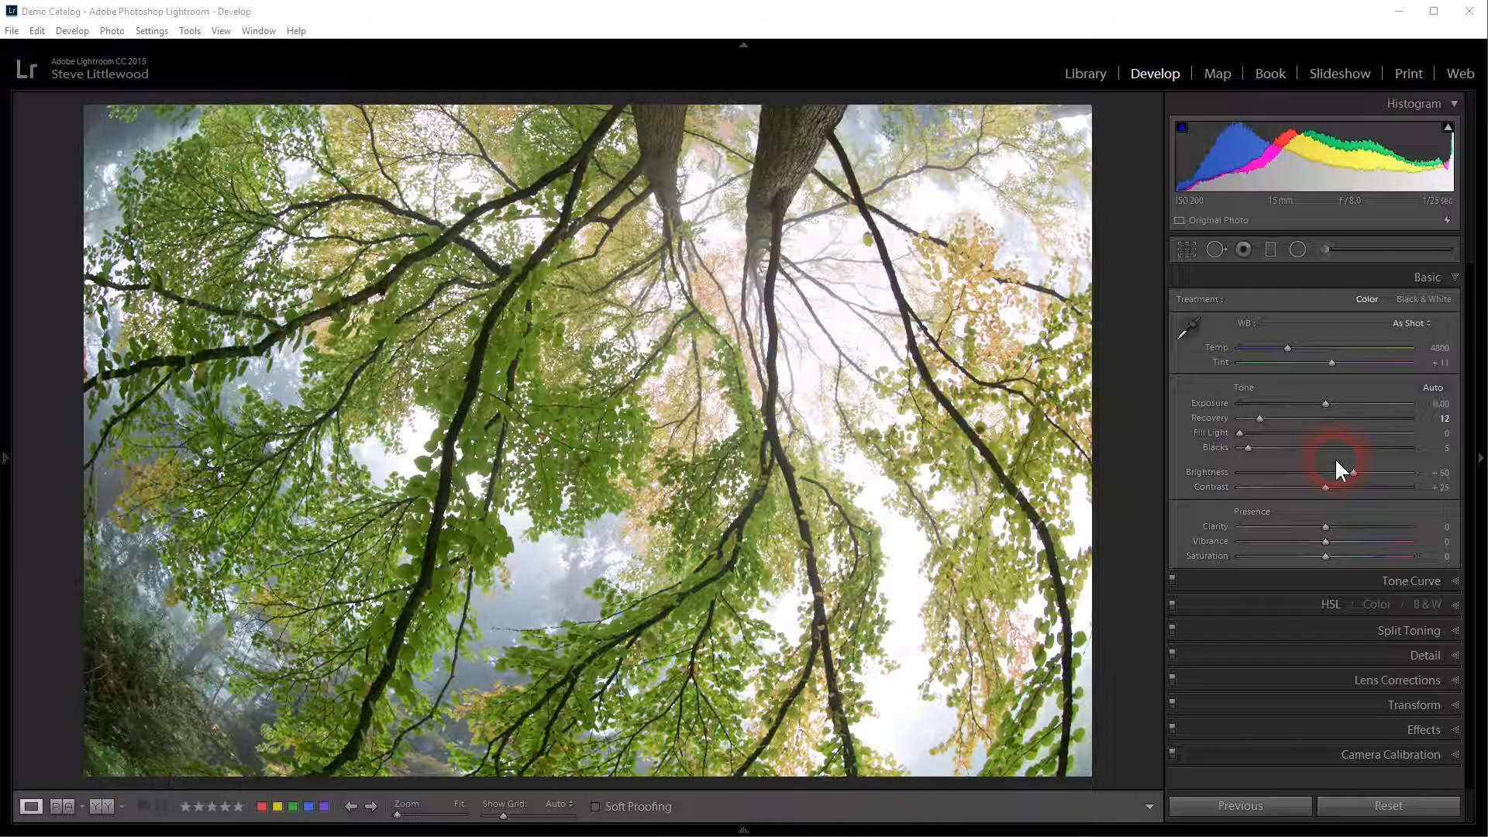
# Step: Update only this photo to the current process version and reset its Whites adjustment to 0
pyautogui.click(1446, 220)
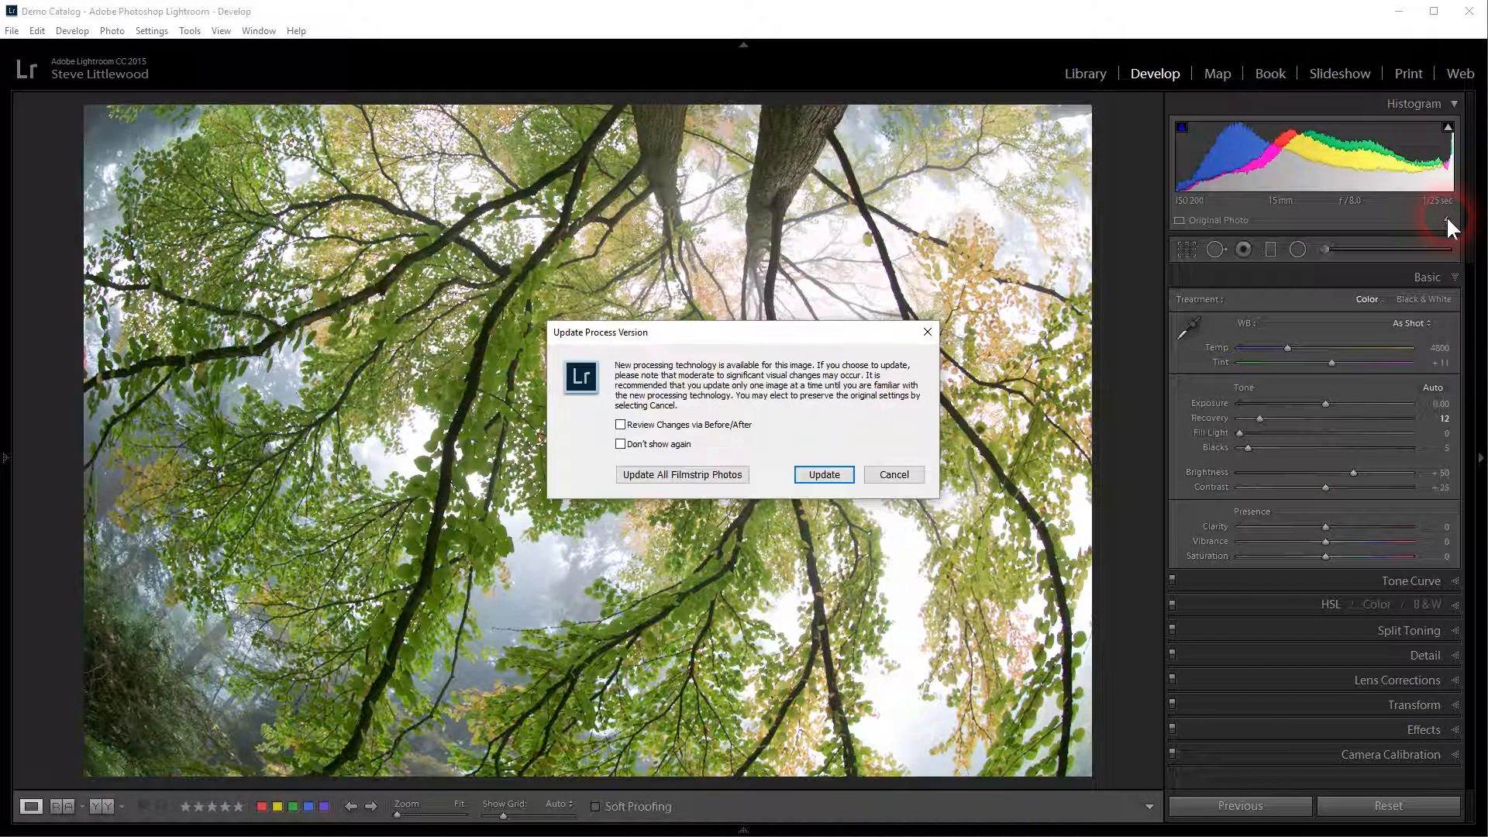
pyautogui.click(648, 475)
pyautogui.click(825, 475)
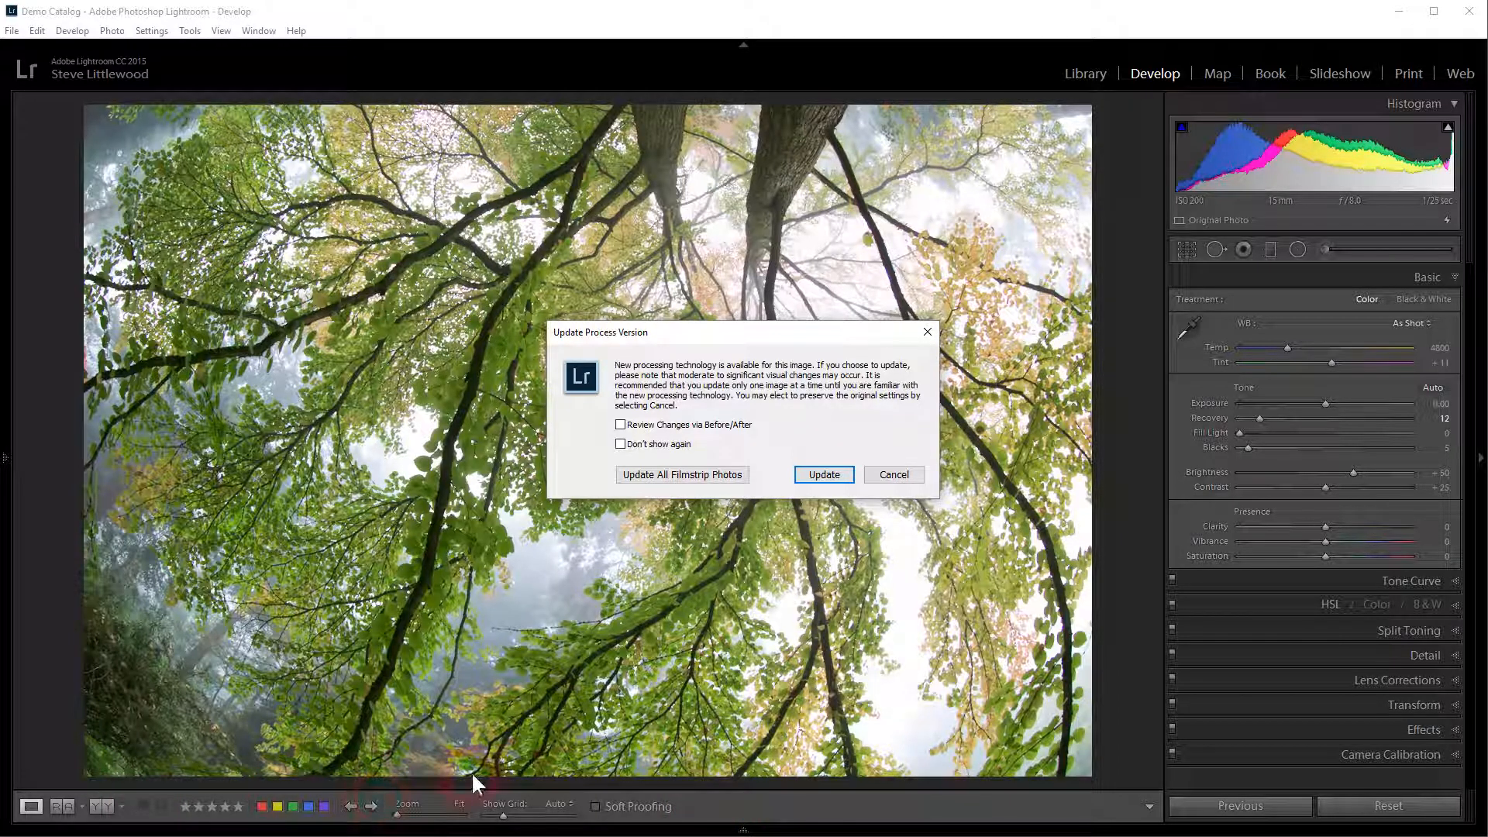
pyautogui.click(637, 477)
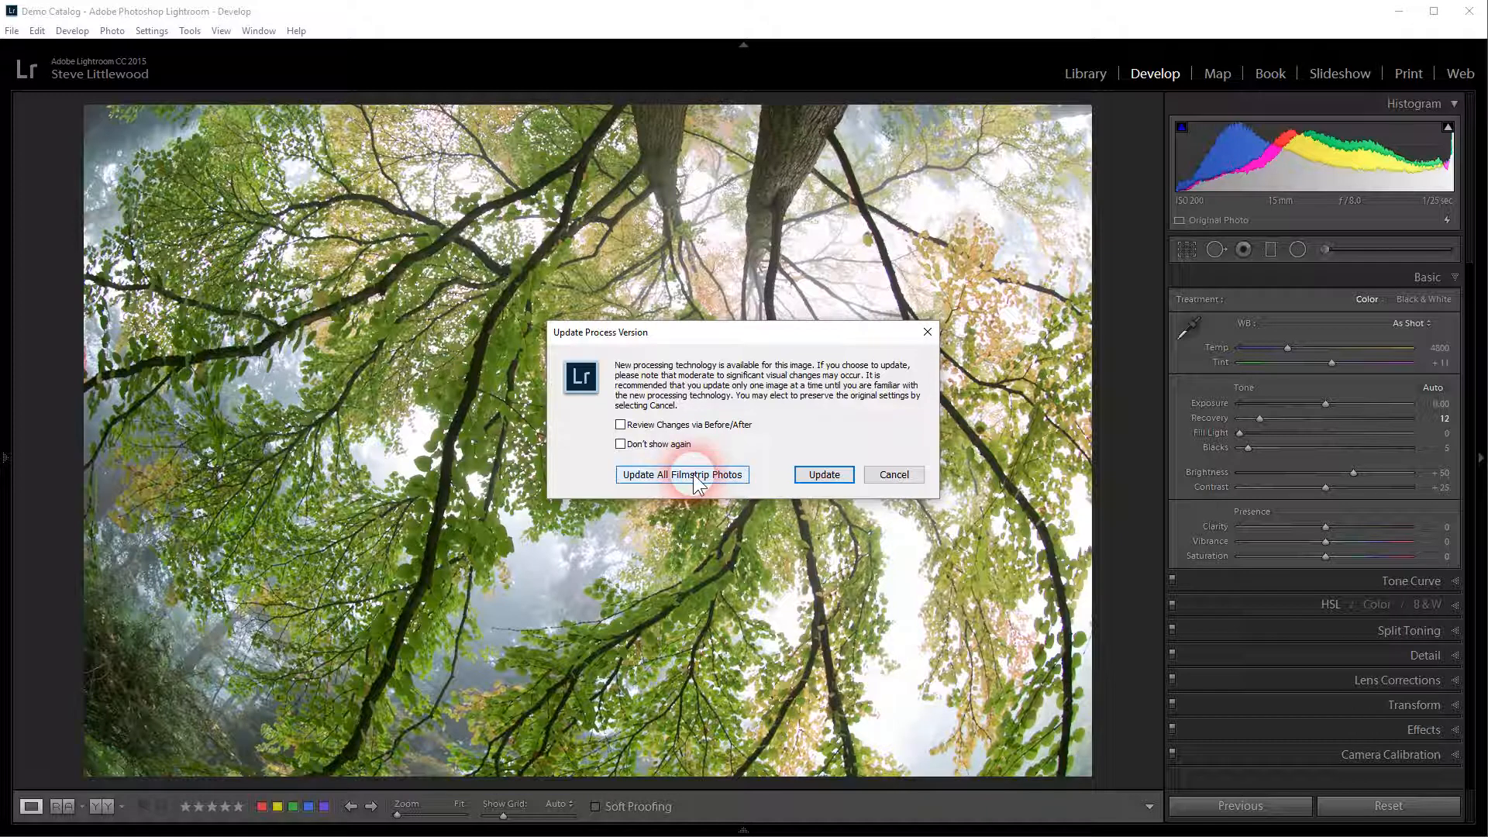
pyautogui.click(824, 476)
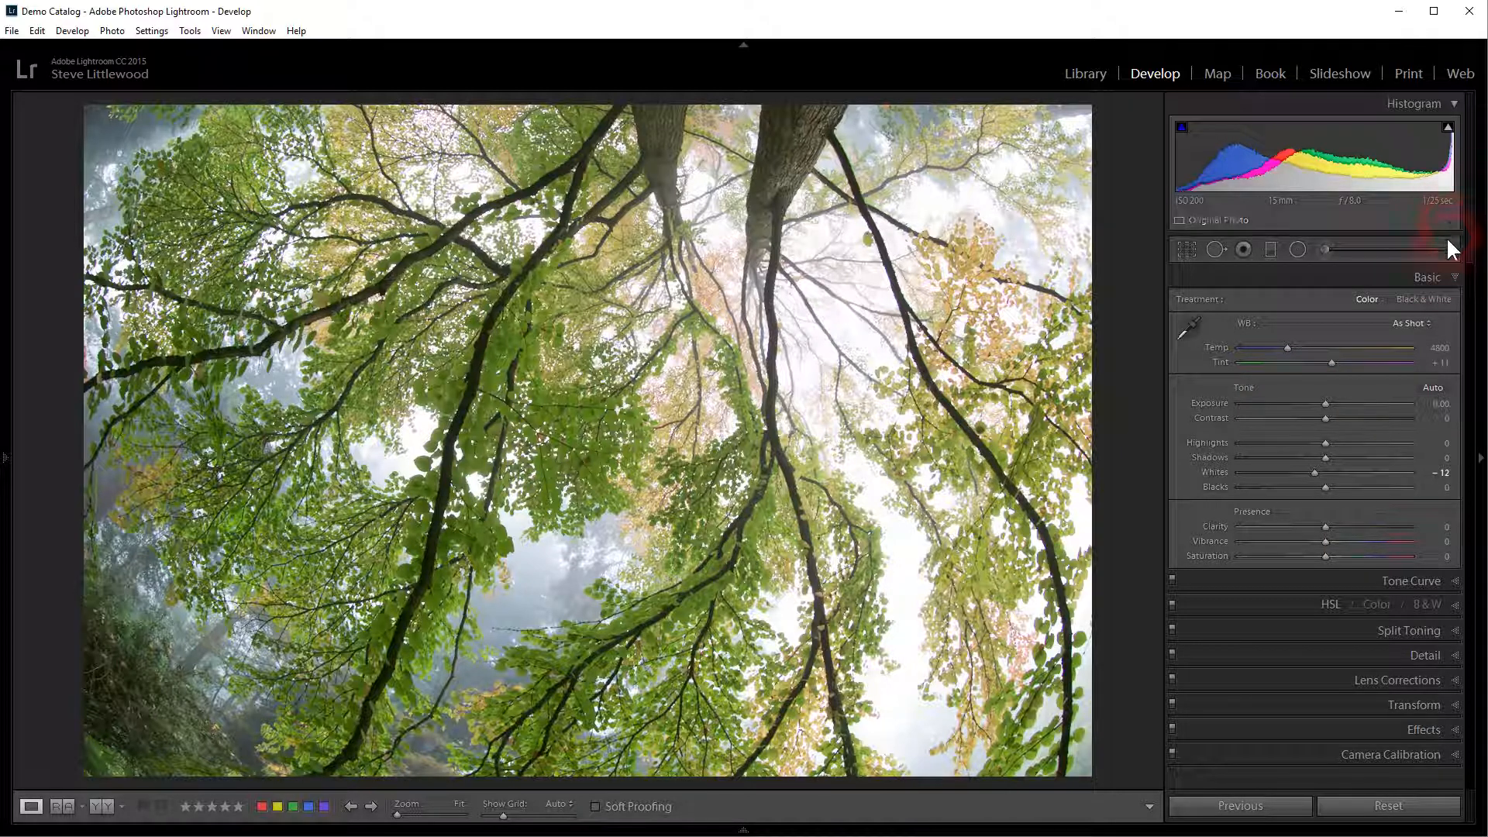
pyautogui.doubleClick(1313, 472)
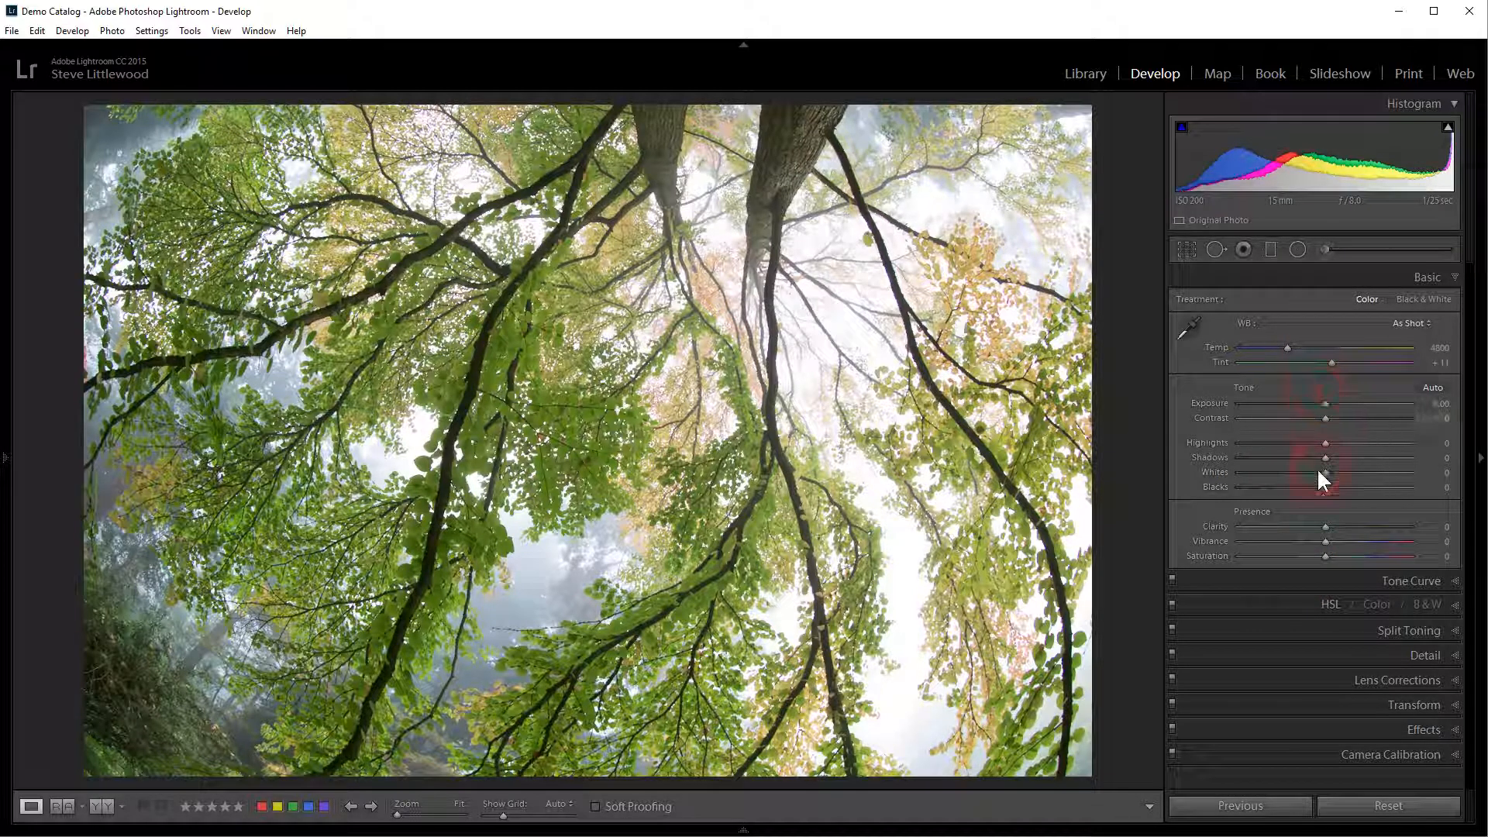
# Step: Switch the photo's process version to 2003 in Camera Calibration and show the Basic adjustments
pyautogui.click(1375, 755)
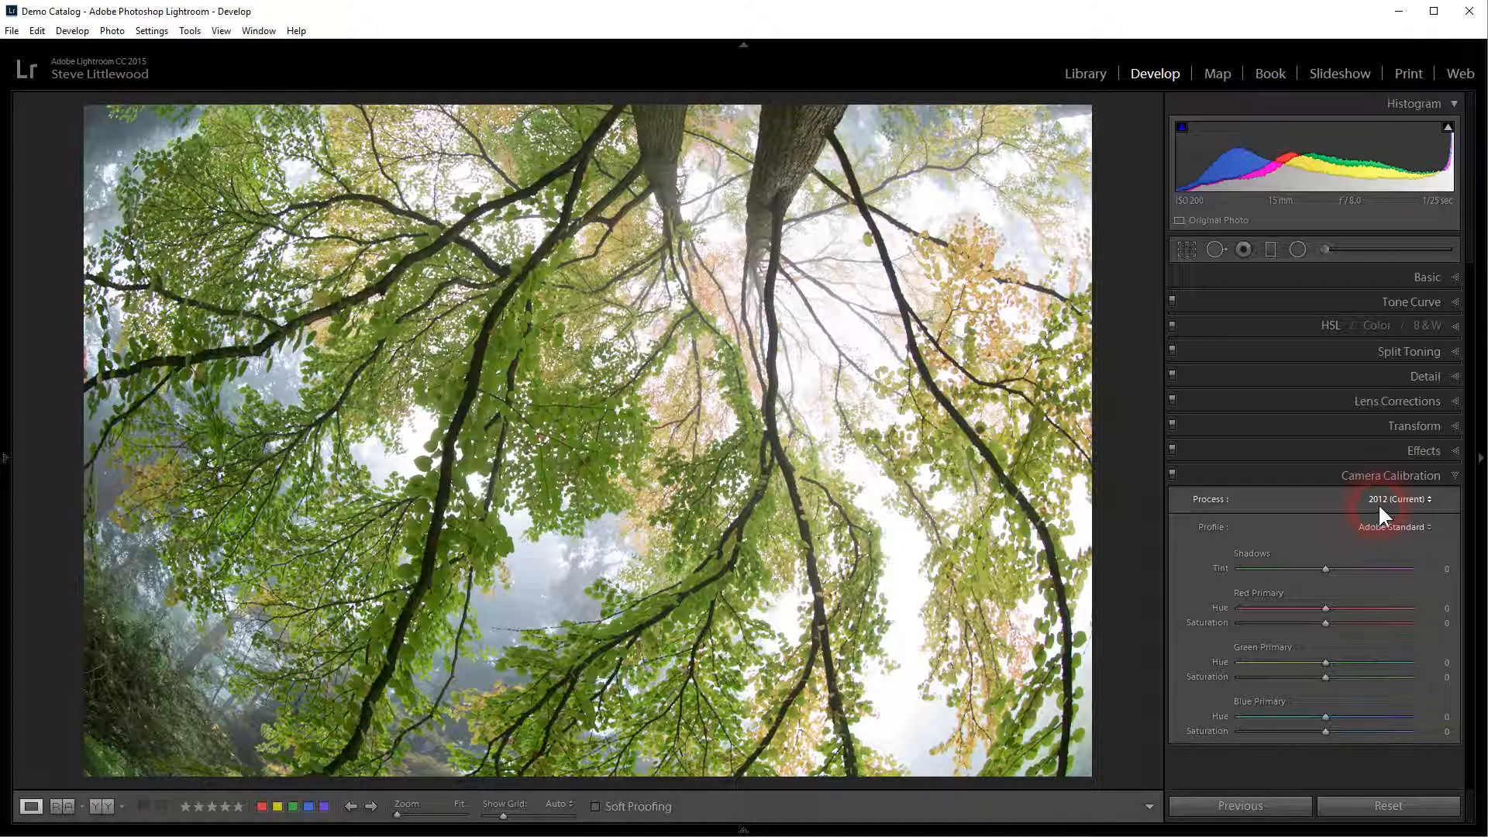
pyautogui.click(1427, 499)
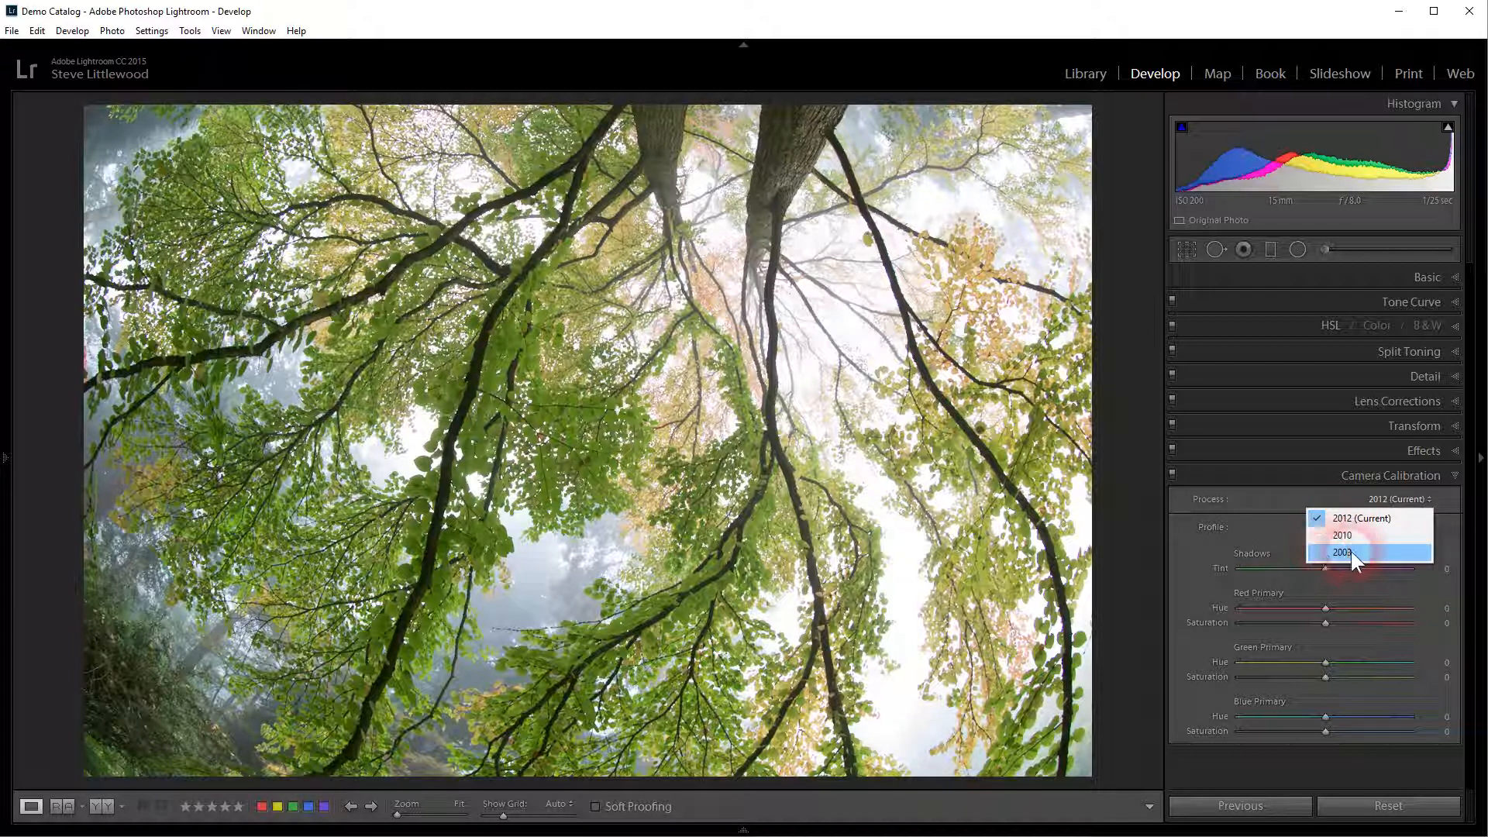
pyautogui.click(1328, 552)
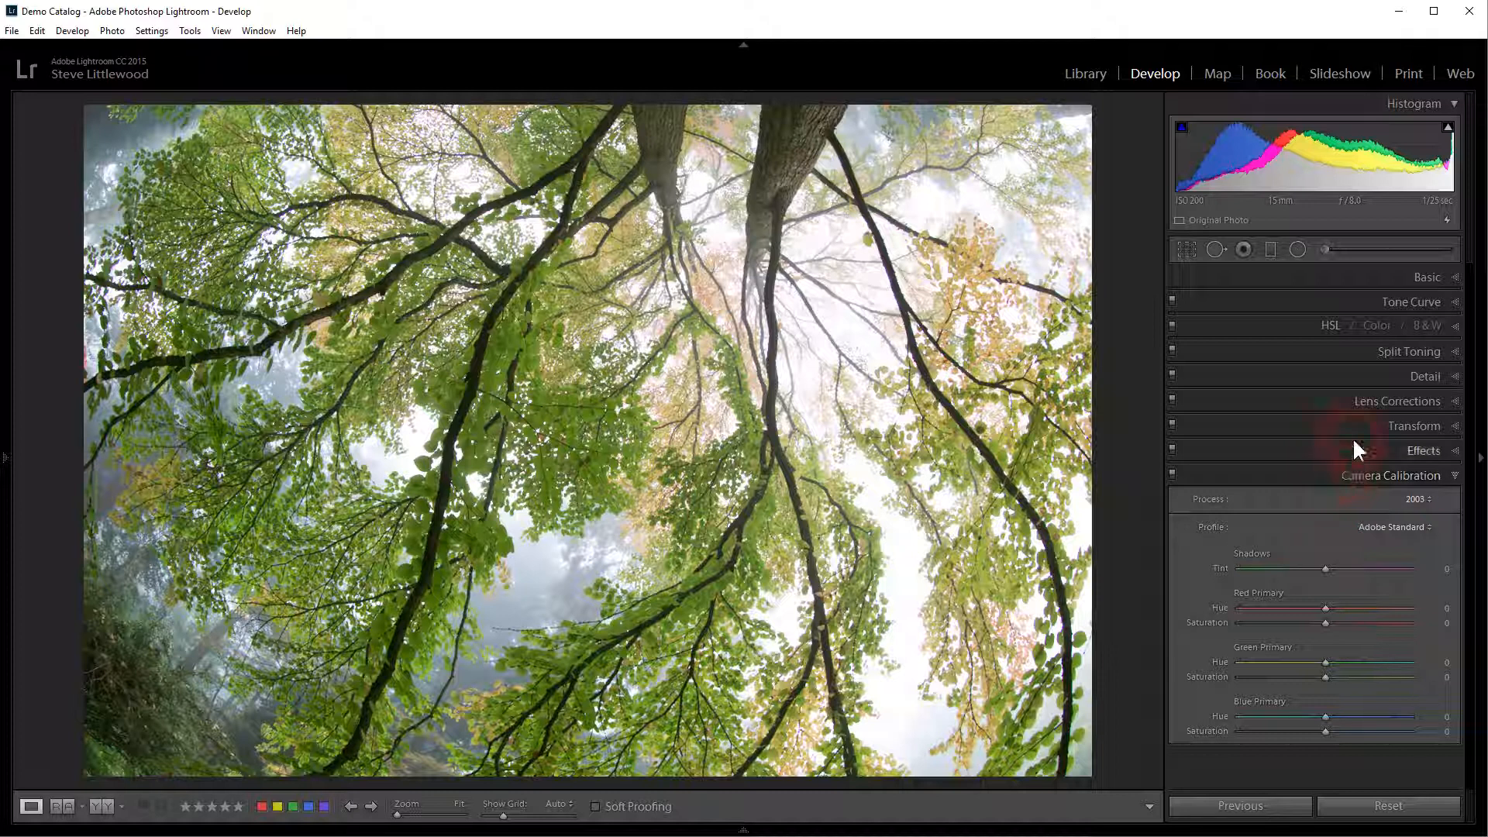
pyautogui.click(1426, 279)
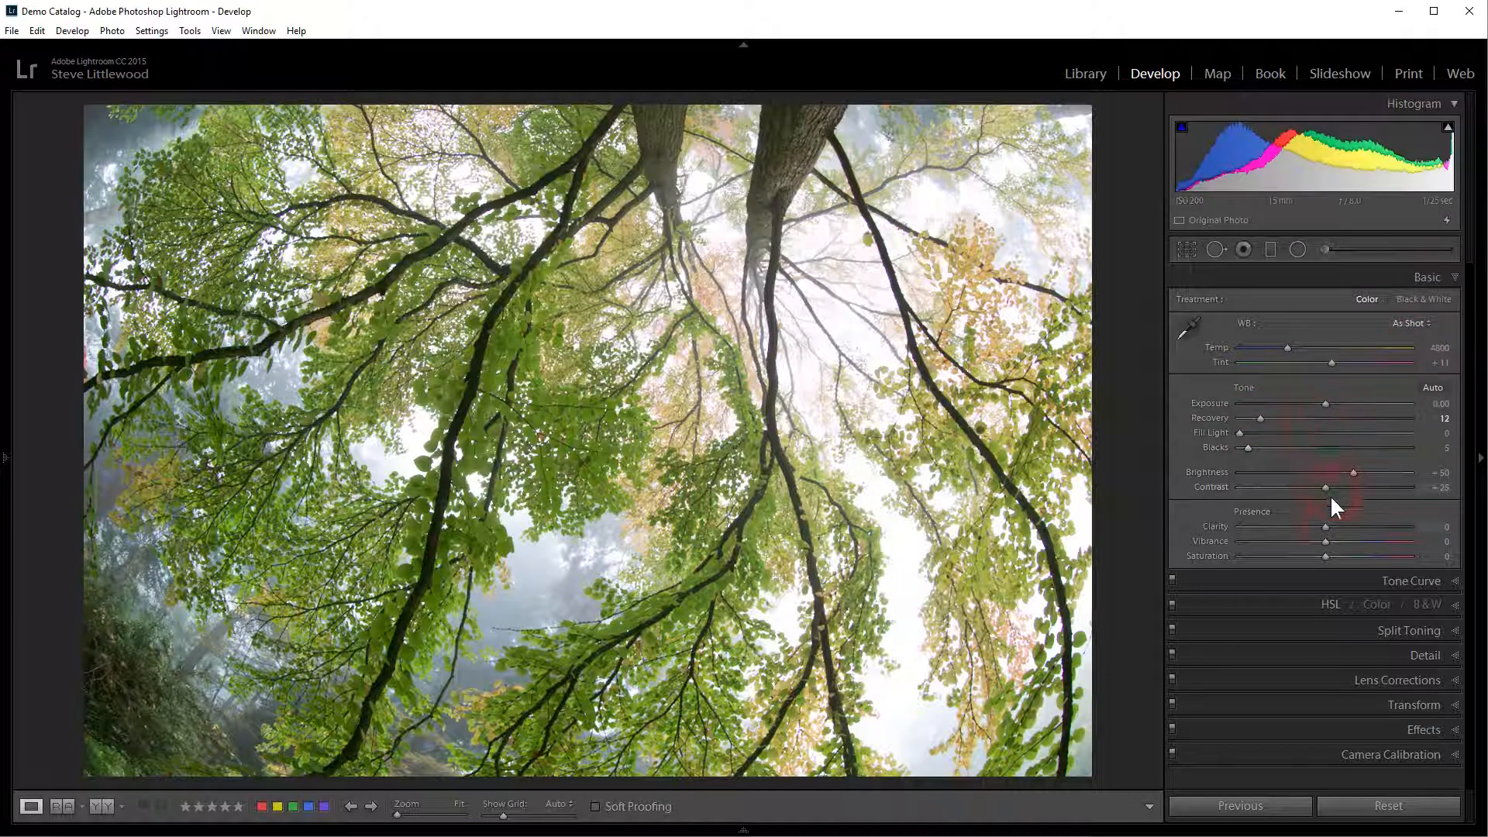
# Step: Update the photo from process version 2003 to the current one again and reset Whites to 0
pyautogui.click(1446, 221)
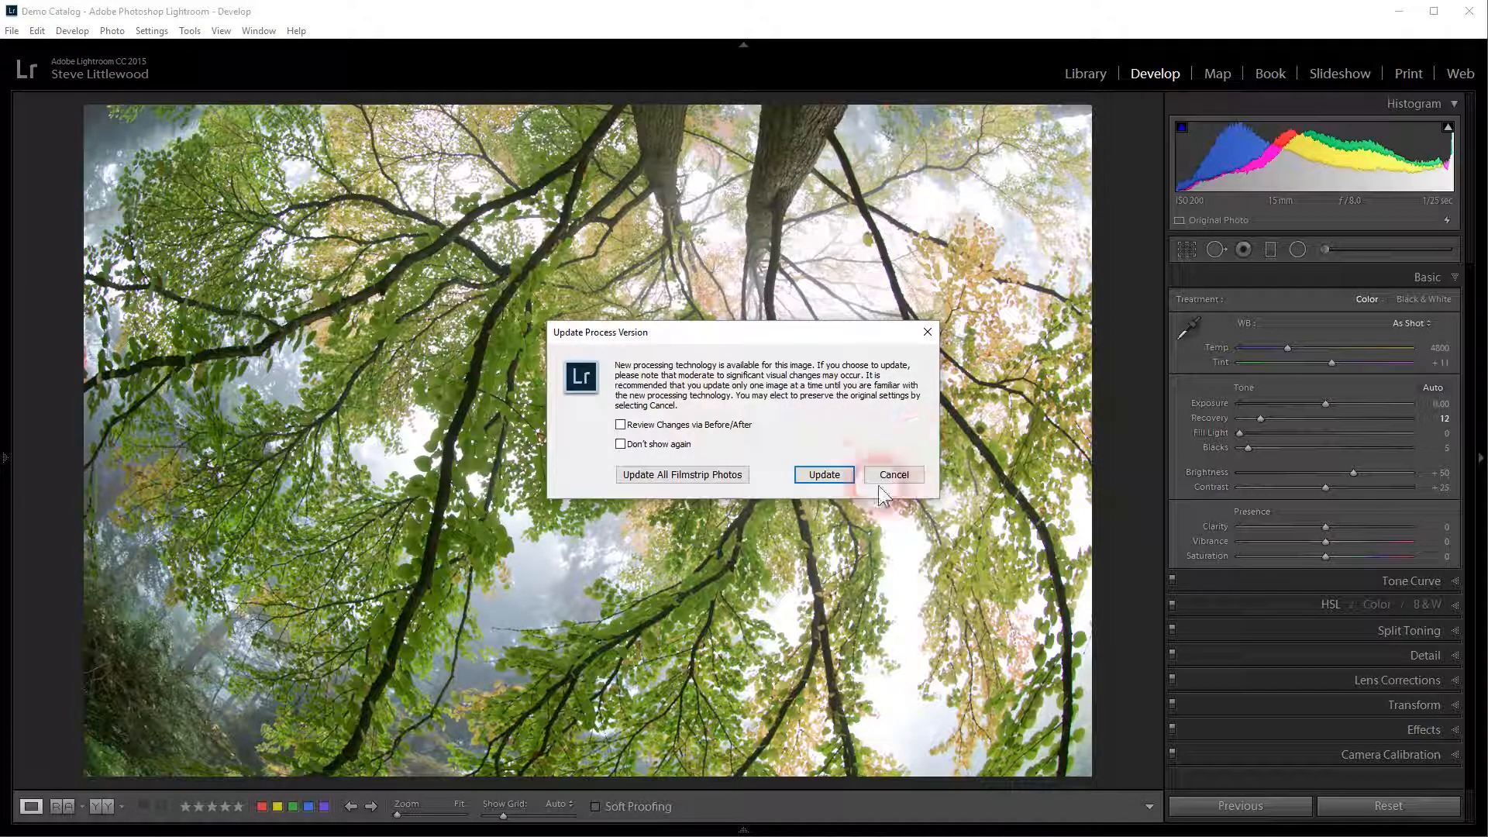
pyautogui.click(822, 474)
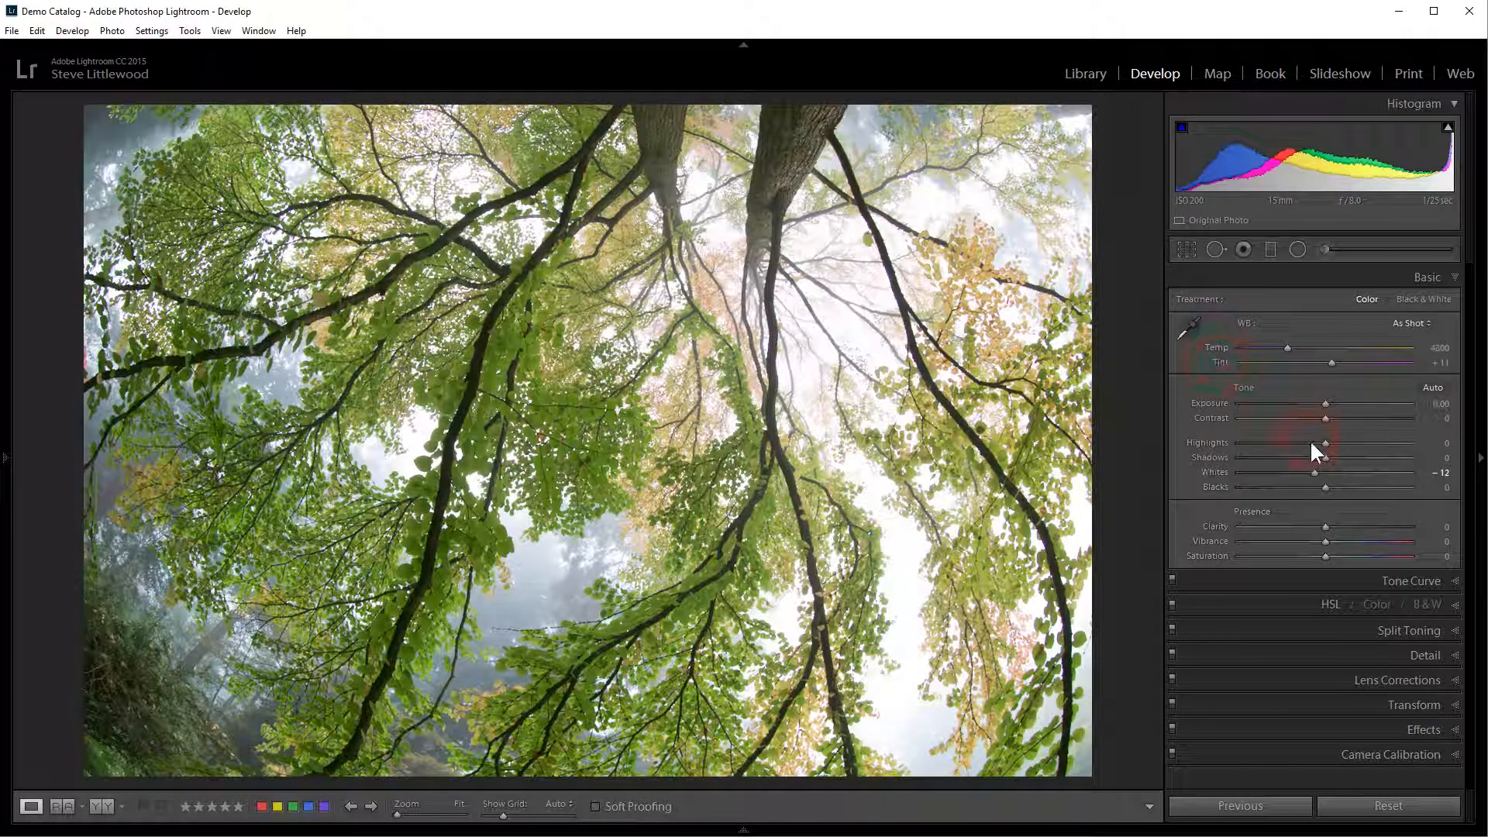
pyautogui.doubleClick(1313, 470)
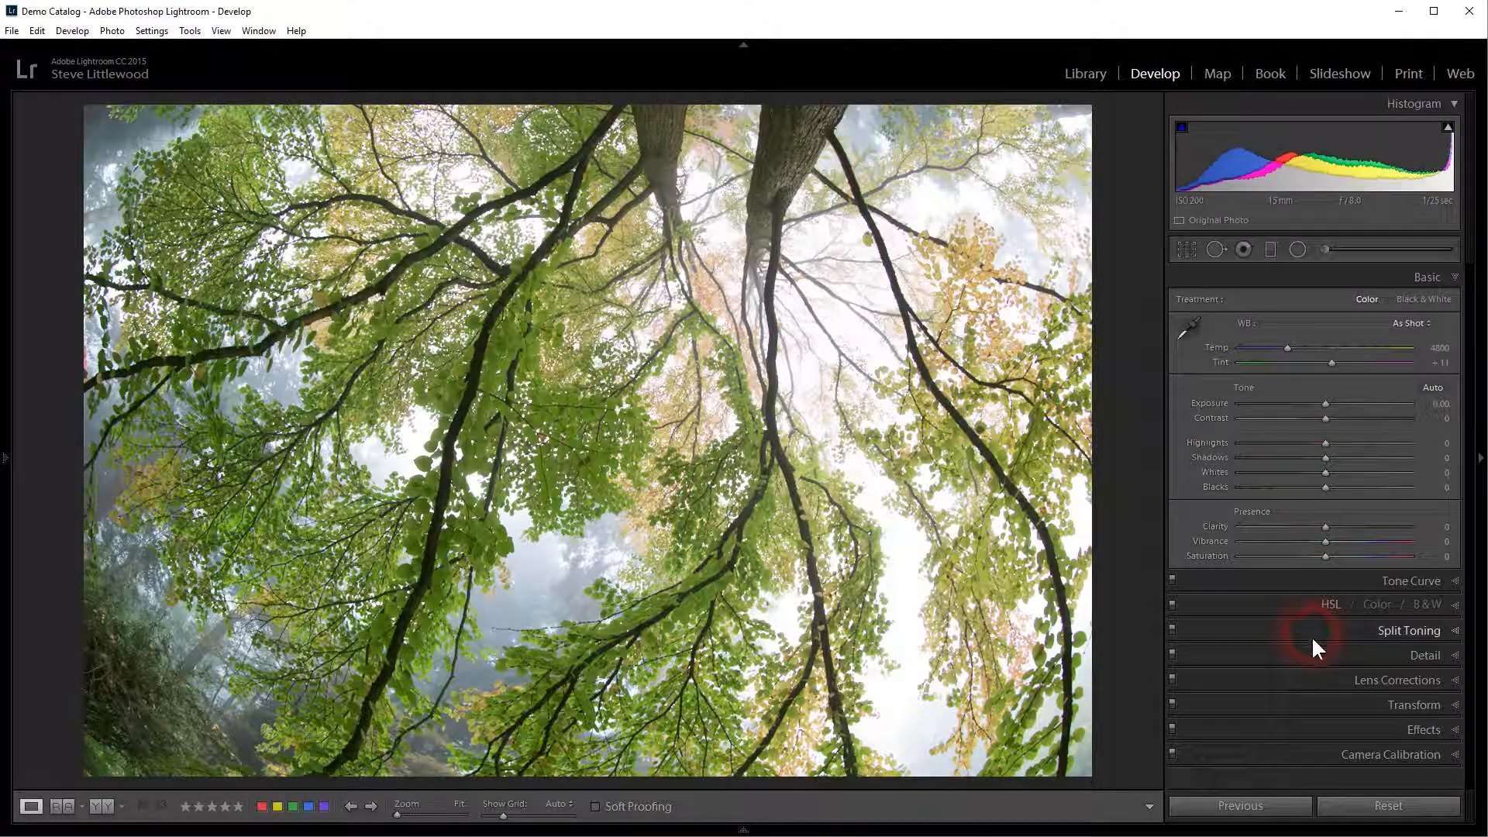
# Step: Try out the Shadows Tint adjustment in Camera Calibration and reset it to 0
pyautogui.click(1368, 755)
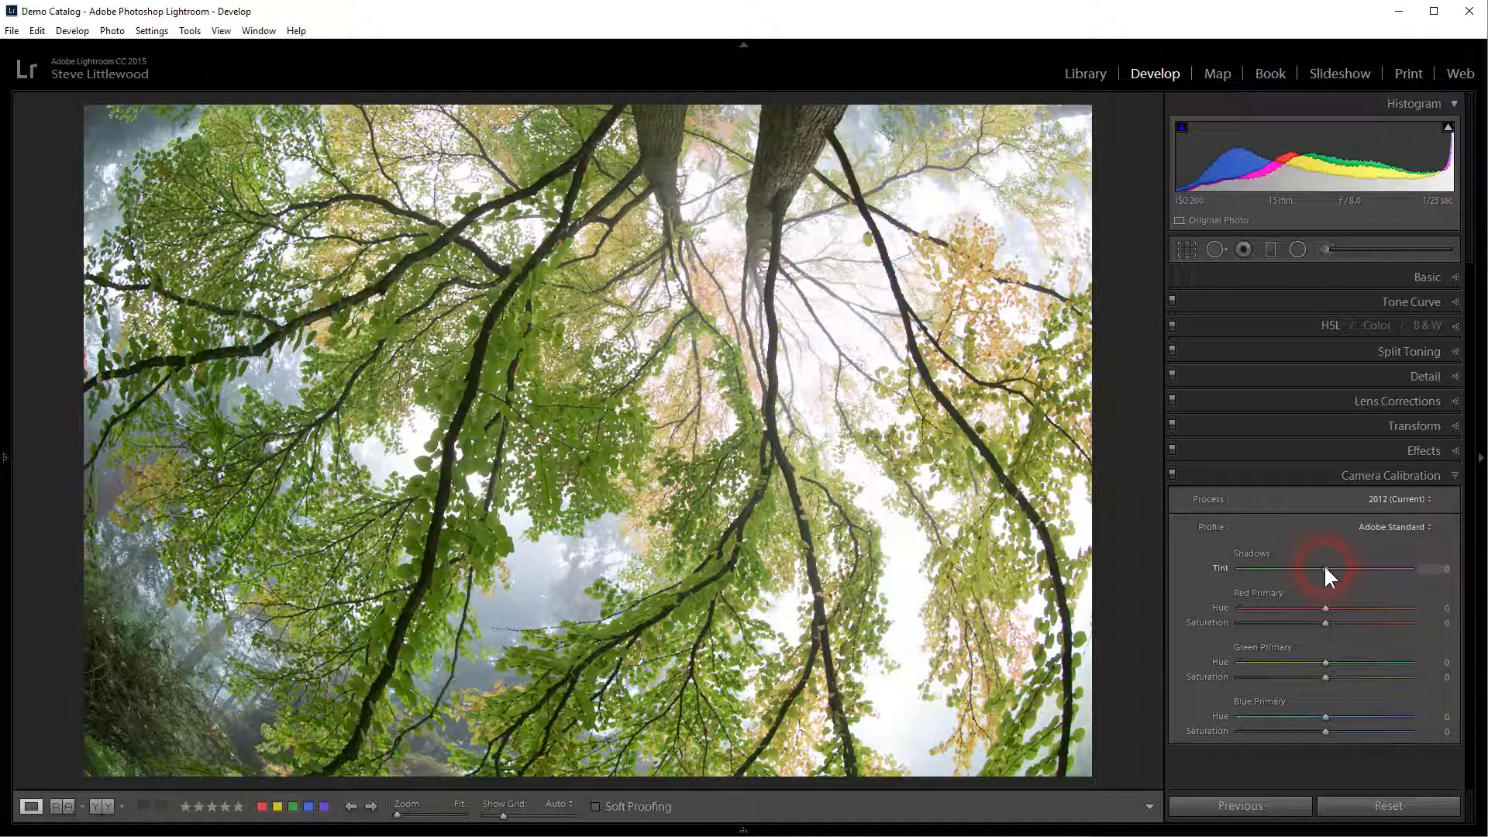
pyautogui.moveTo(1325, 568); pyautogui.dragTo(1427, 568)
pyautogui.moveTo(1327, 570)
pyautogui.mouseDown()
pyautogui.moveTo(1232, 570)
pyautogui.moveTo(1342, 569)
pyautogui.mouseUp()
pyautogui.doubleClick(1341, 569)
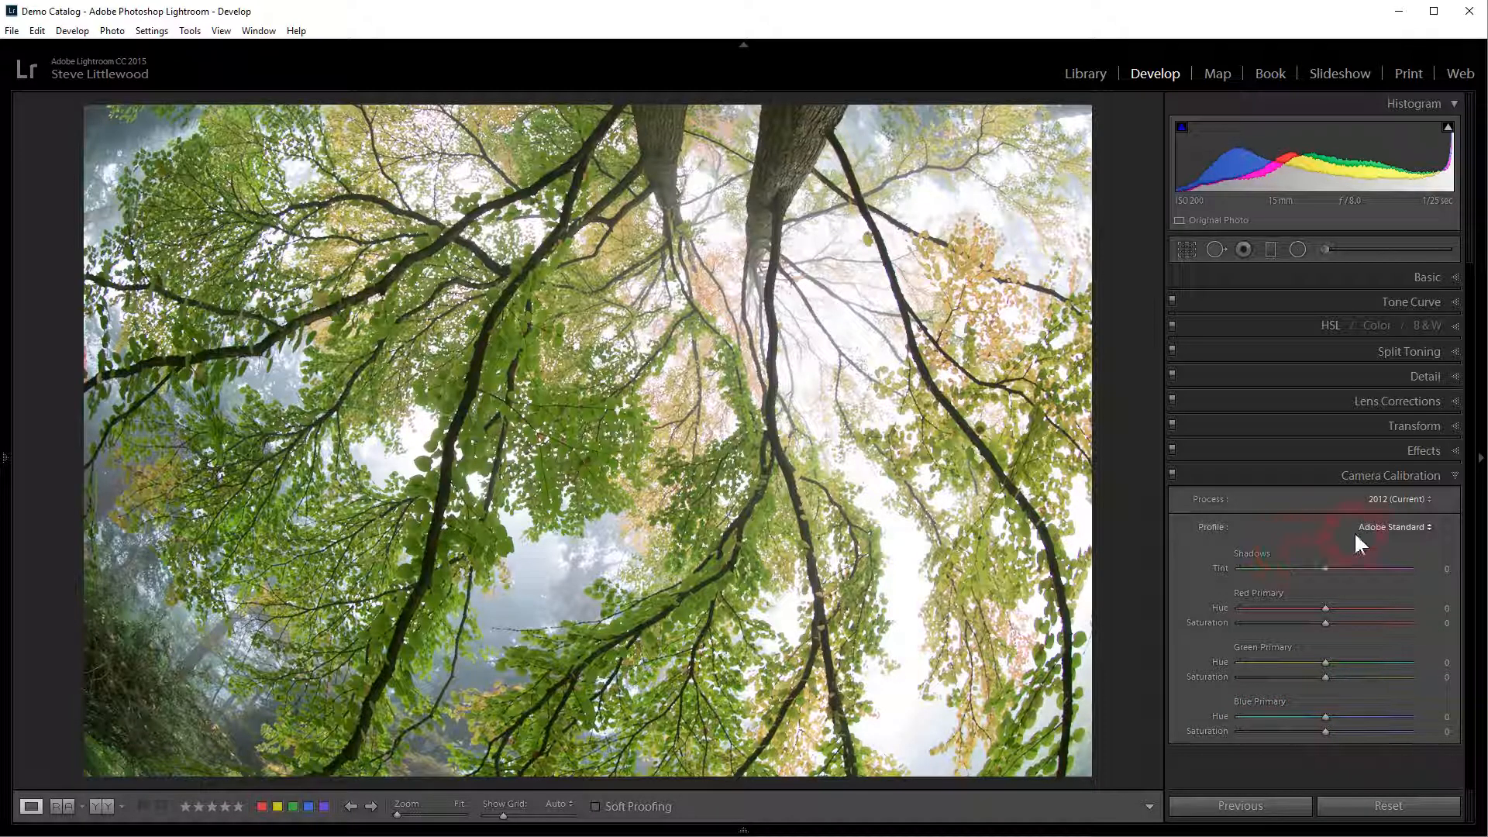
# Step: Try the Camera Faithful and Camera Landscape profiles on the photo
pyautogui.click(1428, 524)
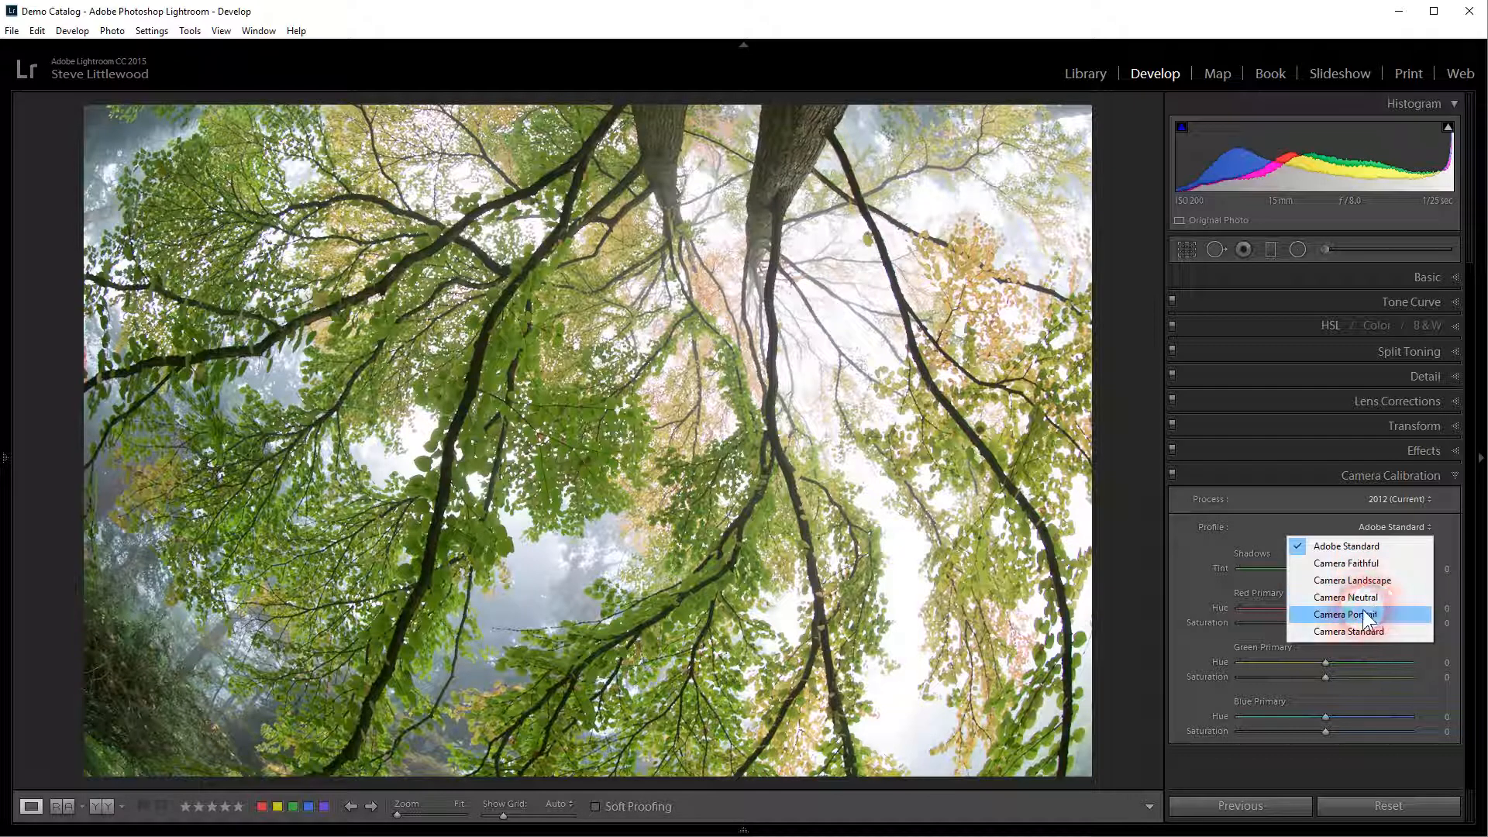
pyautogui.click(1369, 562)
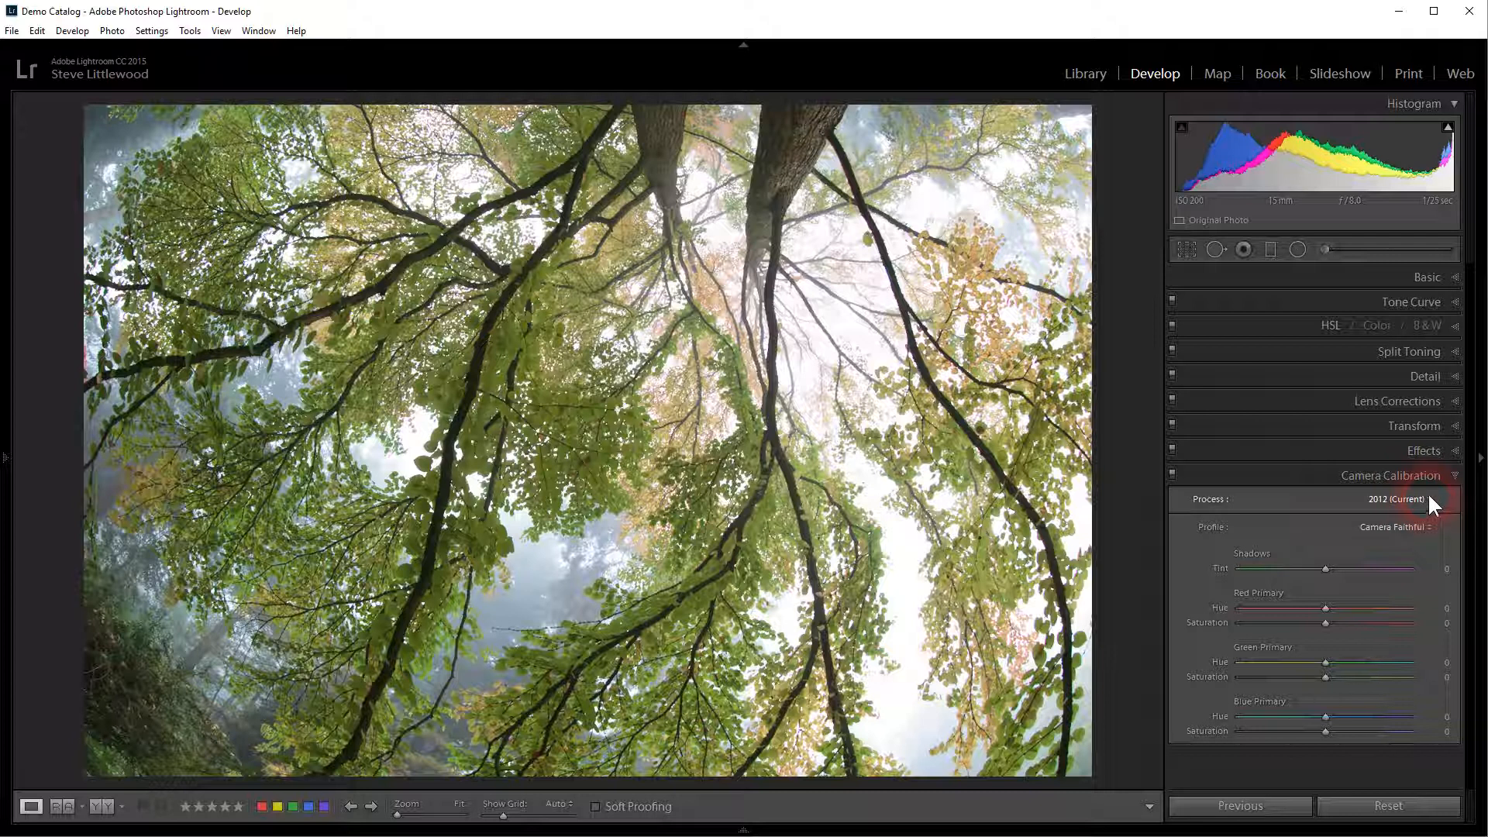
pyautogui.click(1431, 527)
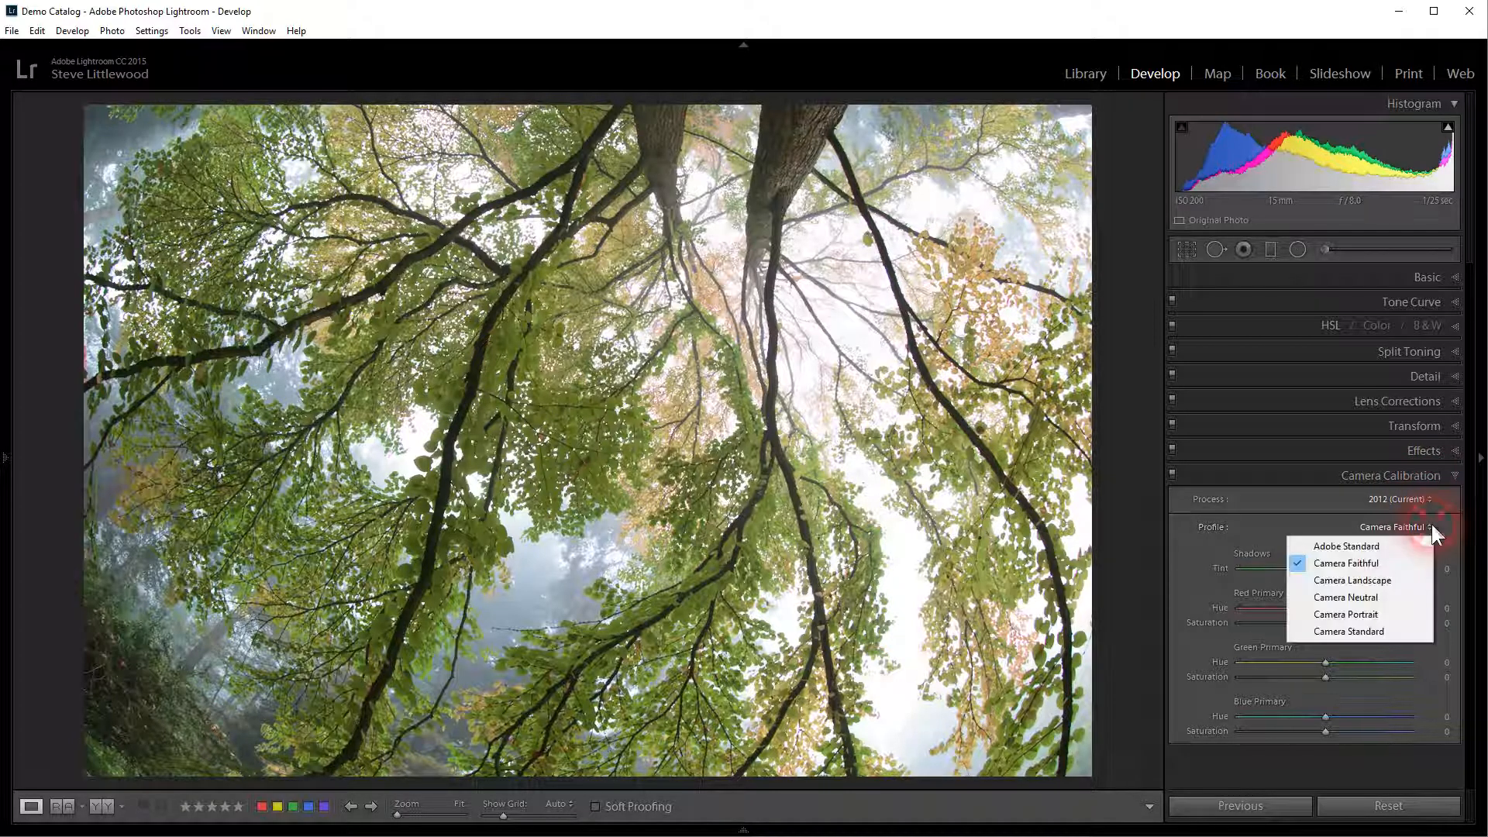
pyautogui.click(1333, 581)
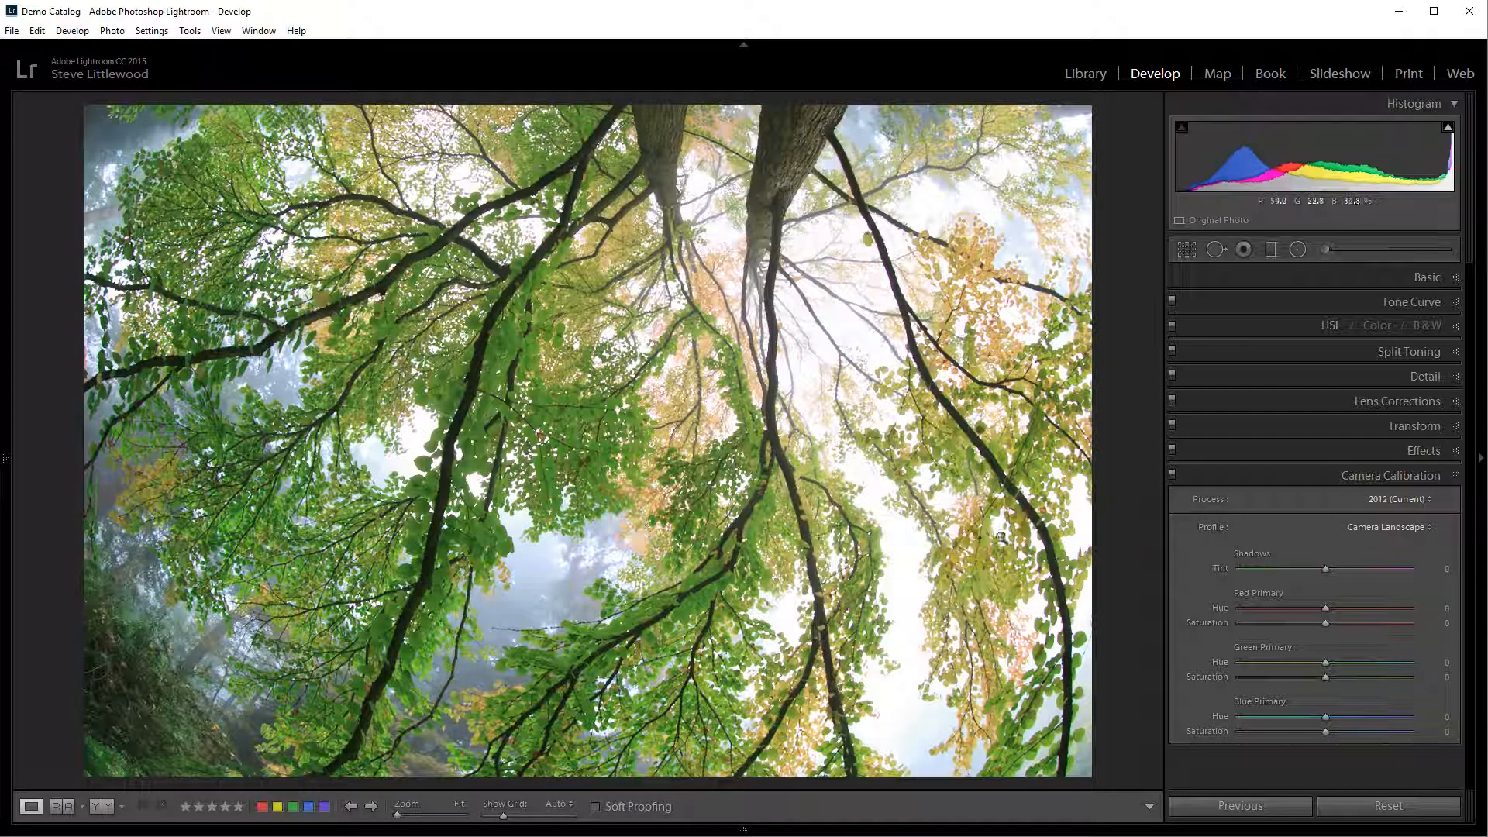
# Step: Try the Camera Neutral, Camera Portrait and Camera Standard profiles on the photo for comparison
pyautogui.click(1424, 524)
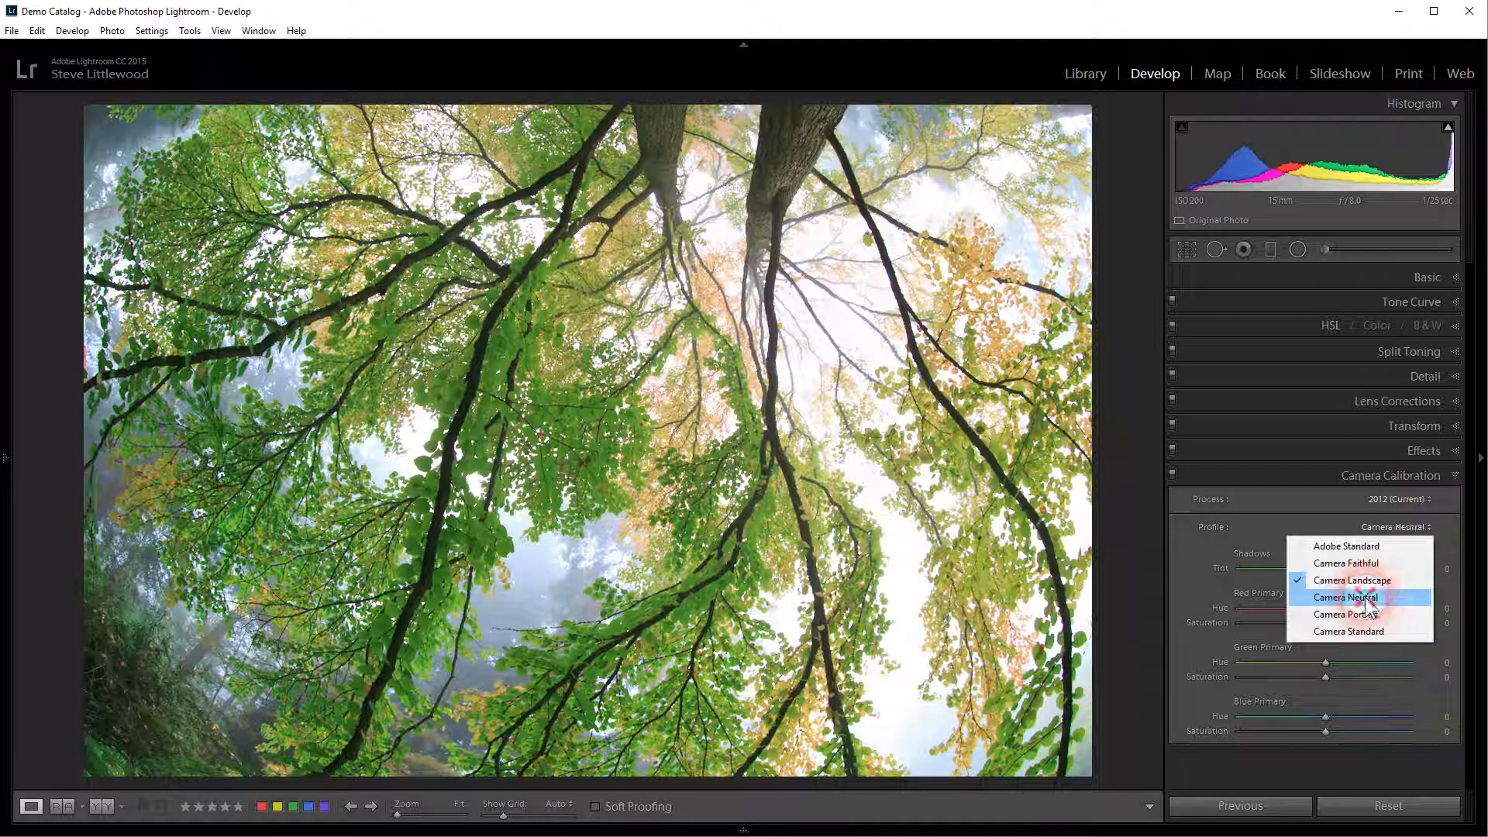
pyautogui.click(1349, 597)
pyautogui.click(1427, 524)
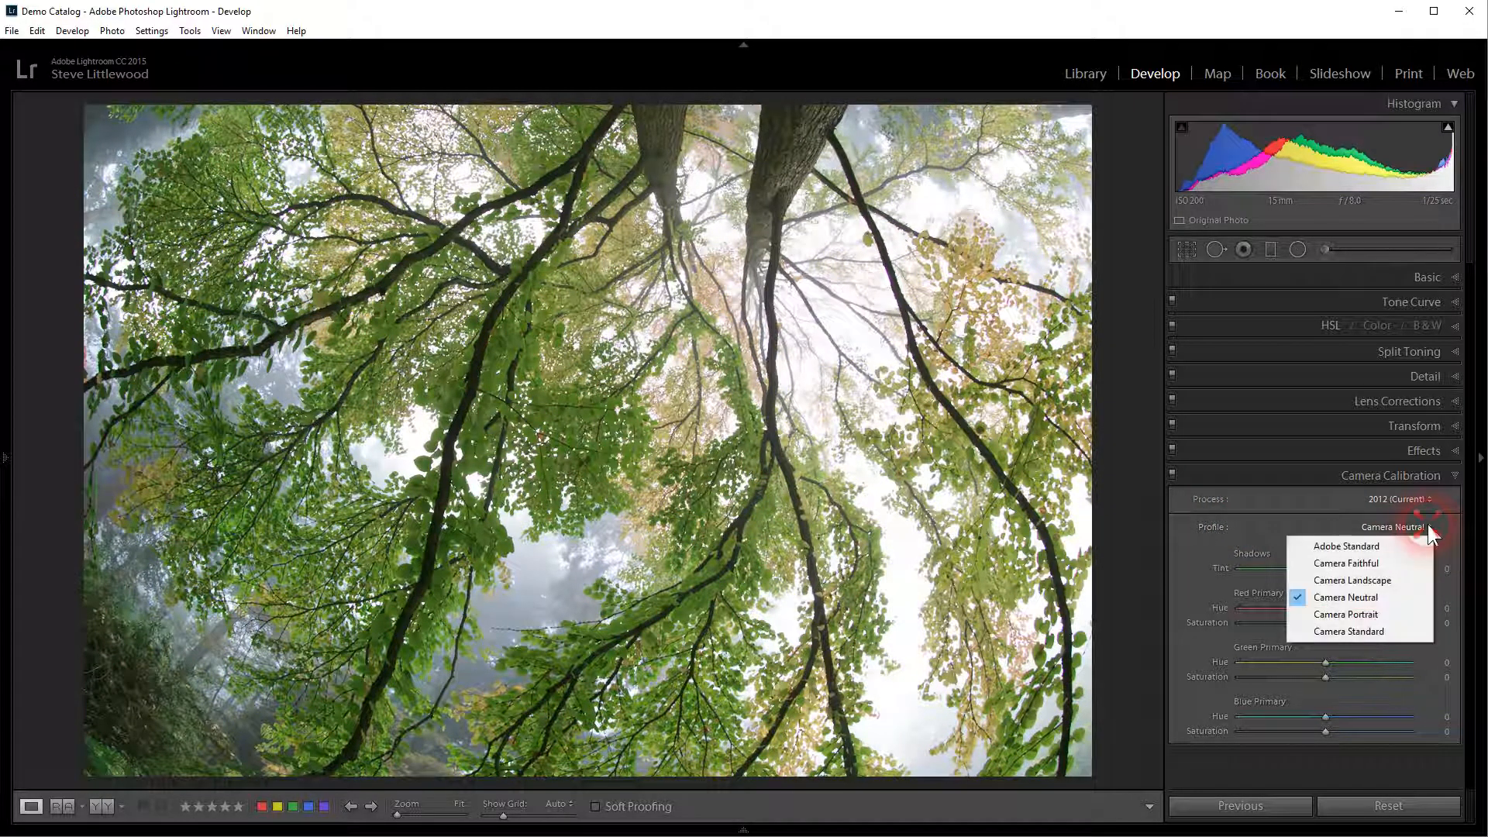
pyautogui.click(1352, 612)
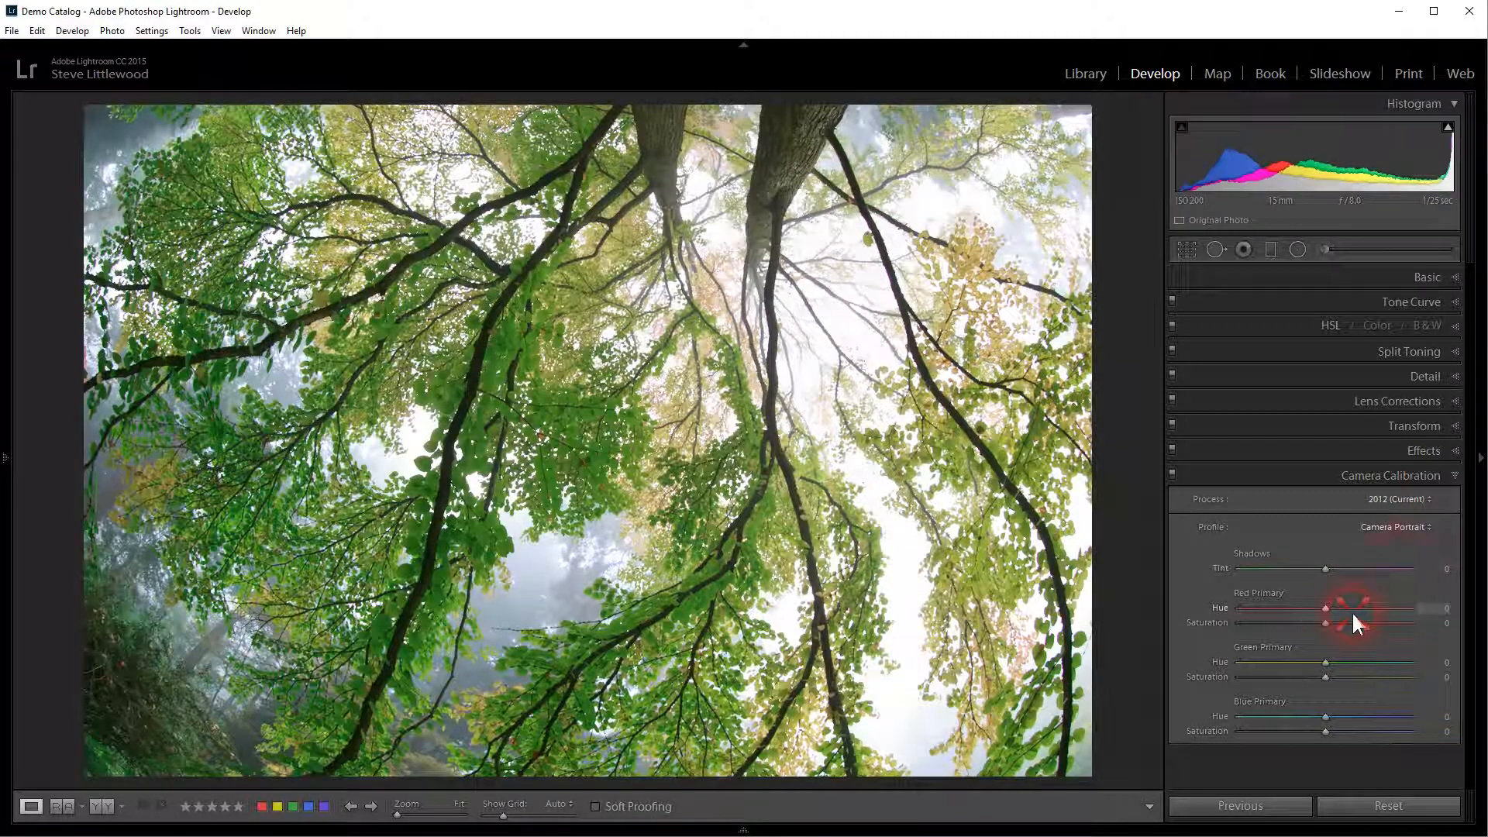
pyautogui.click(1427, 526)
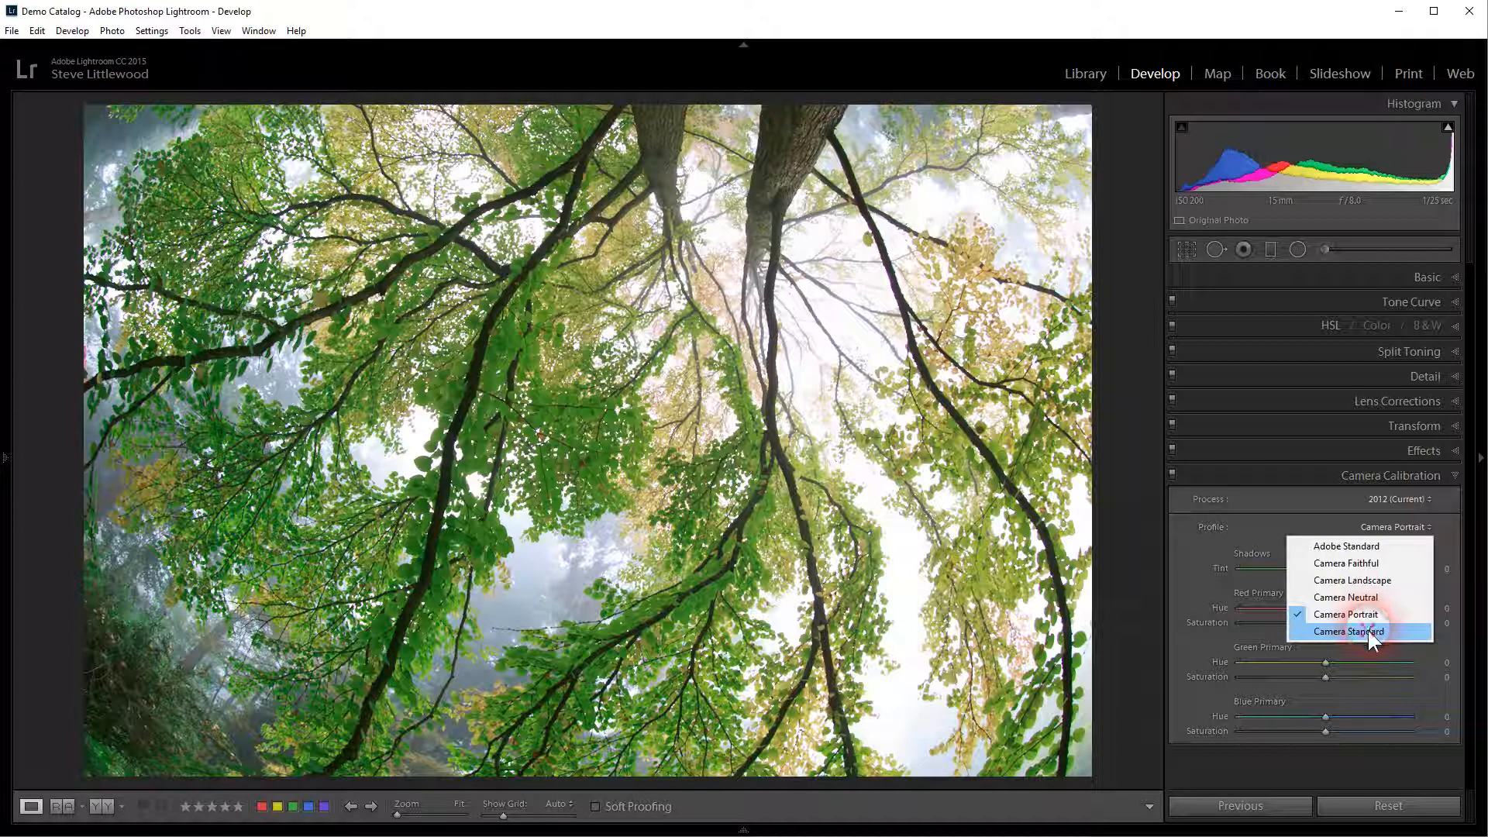
pyautogui.click(1369, 630)
pyautogui.click(763, 463)
# Step: Set the camera profile to Camera Landscape and look over the Basic adjustments before returning to Camera Calibration
pyautogui.click(1428, 527)
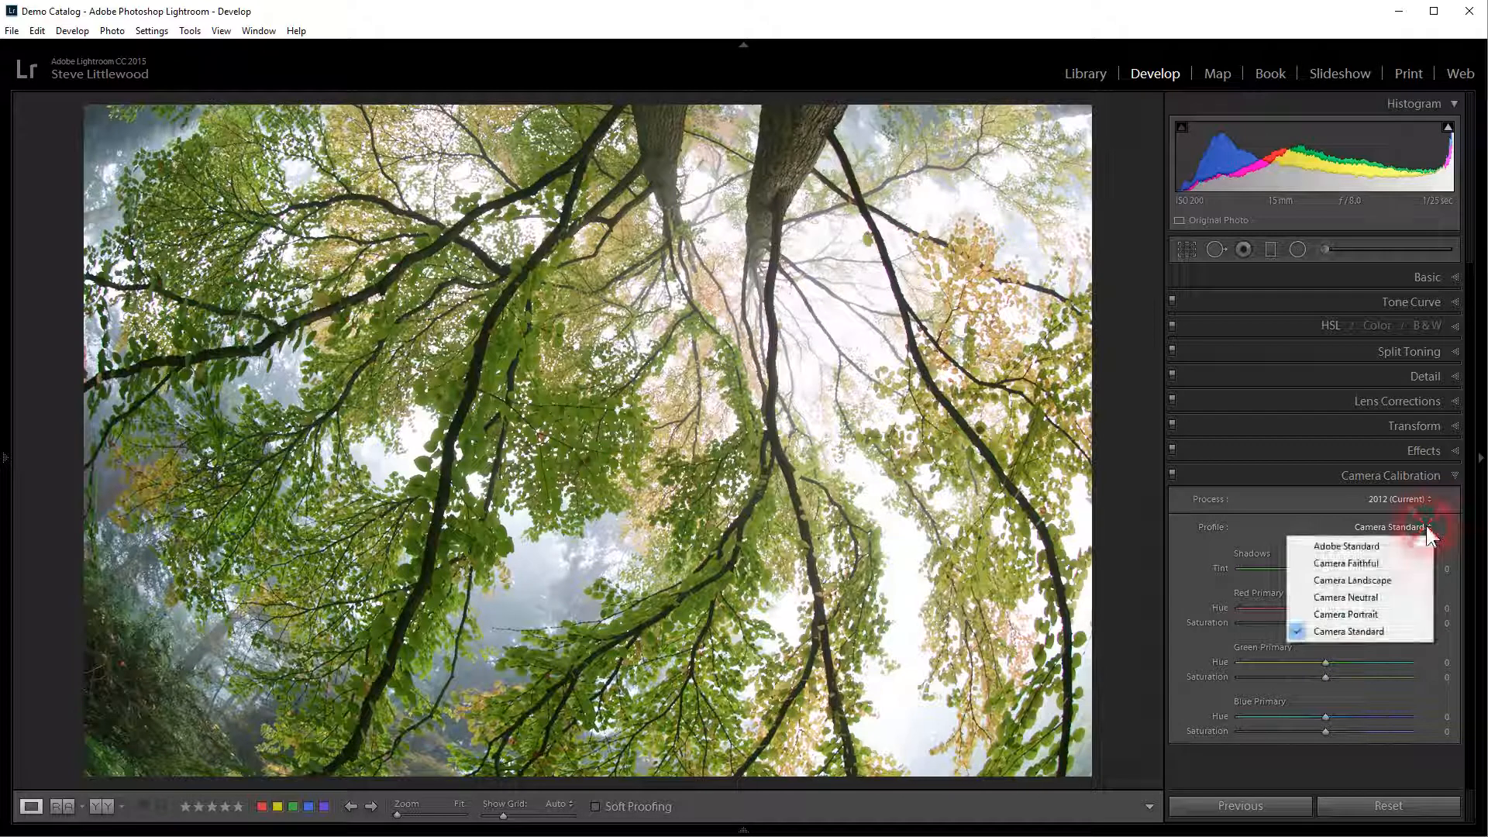
pyautogui.click(1378, 579)
pyautogui.click(1330, 567)
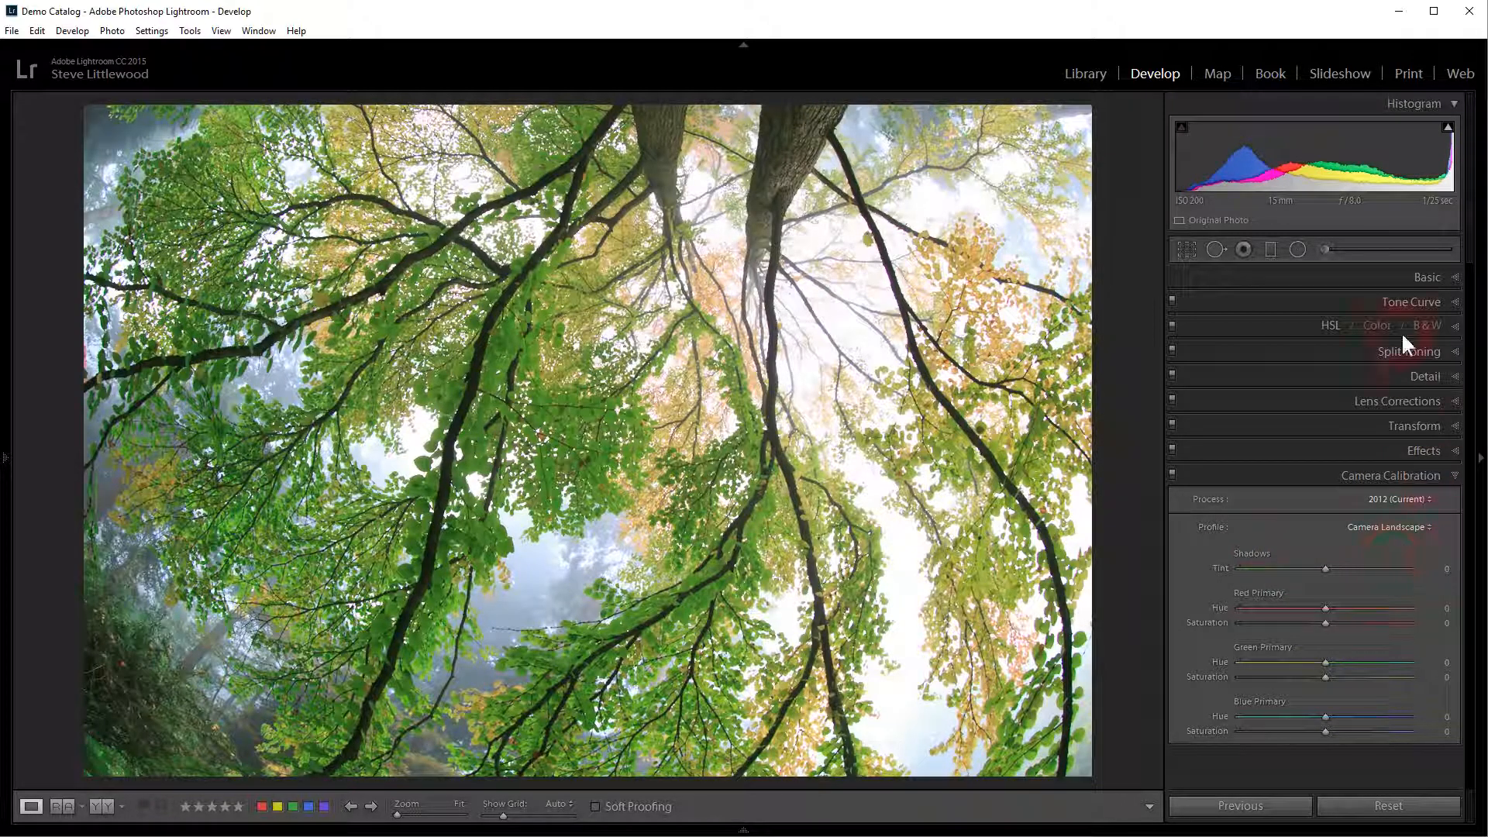
pyautogui.click(1355, 277)
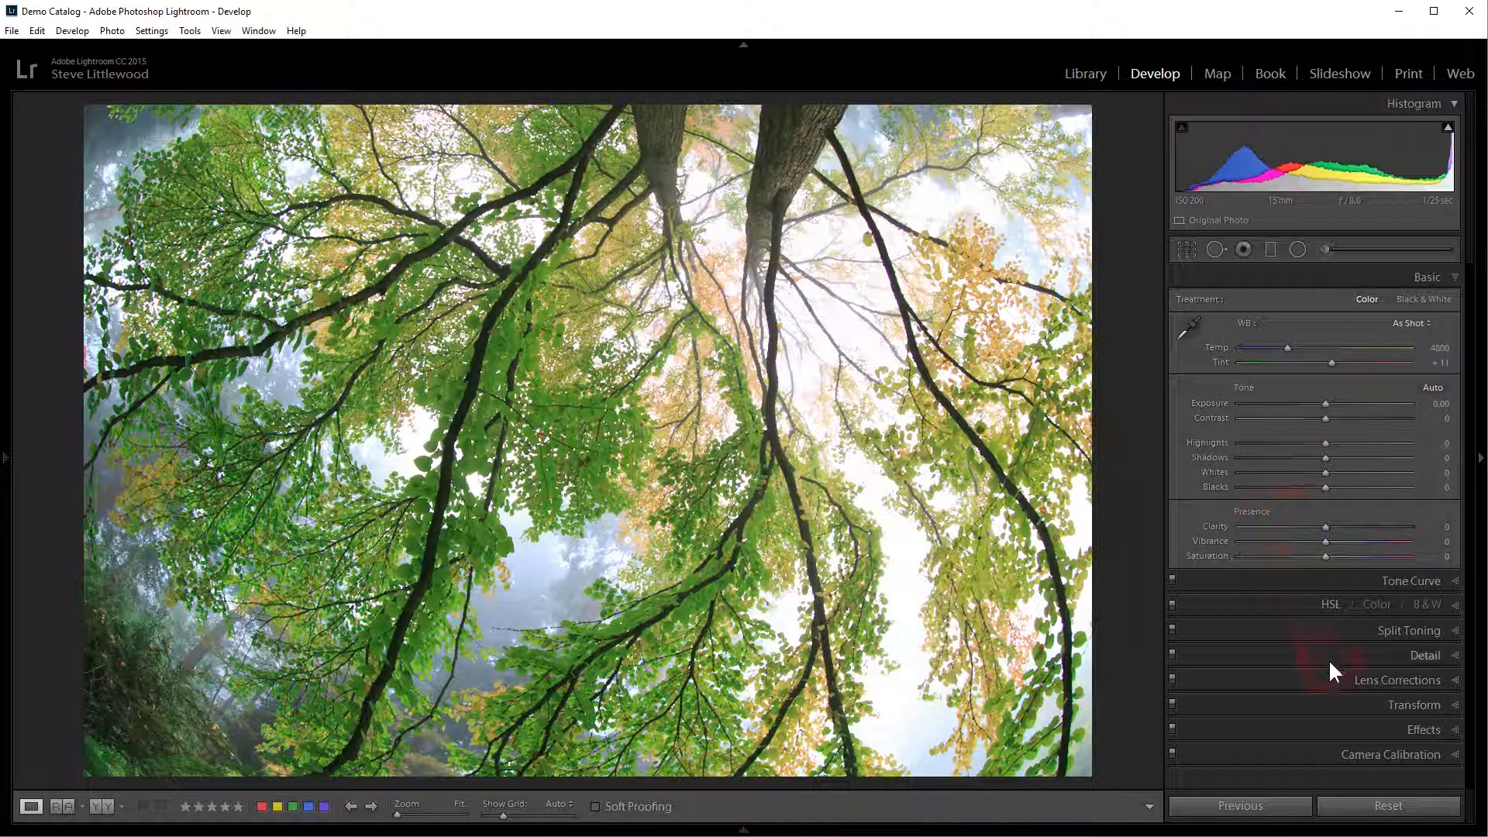
pyautogui.click(1359, 748)
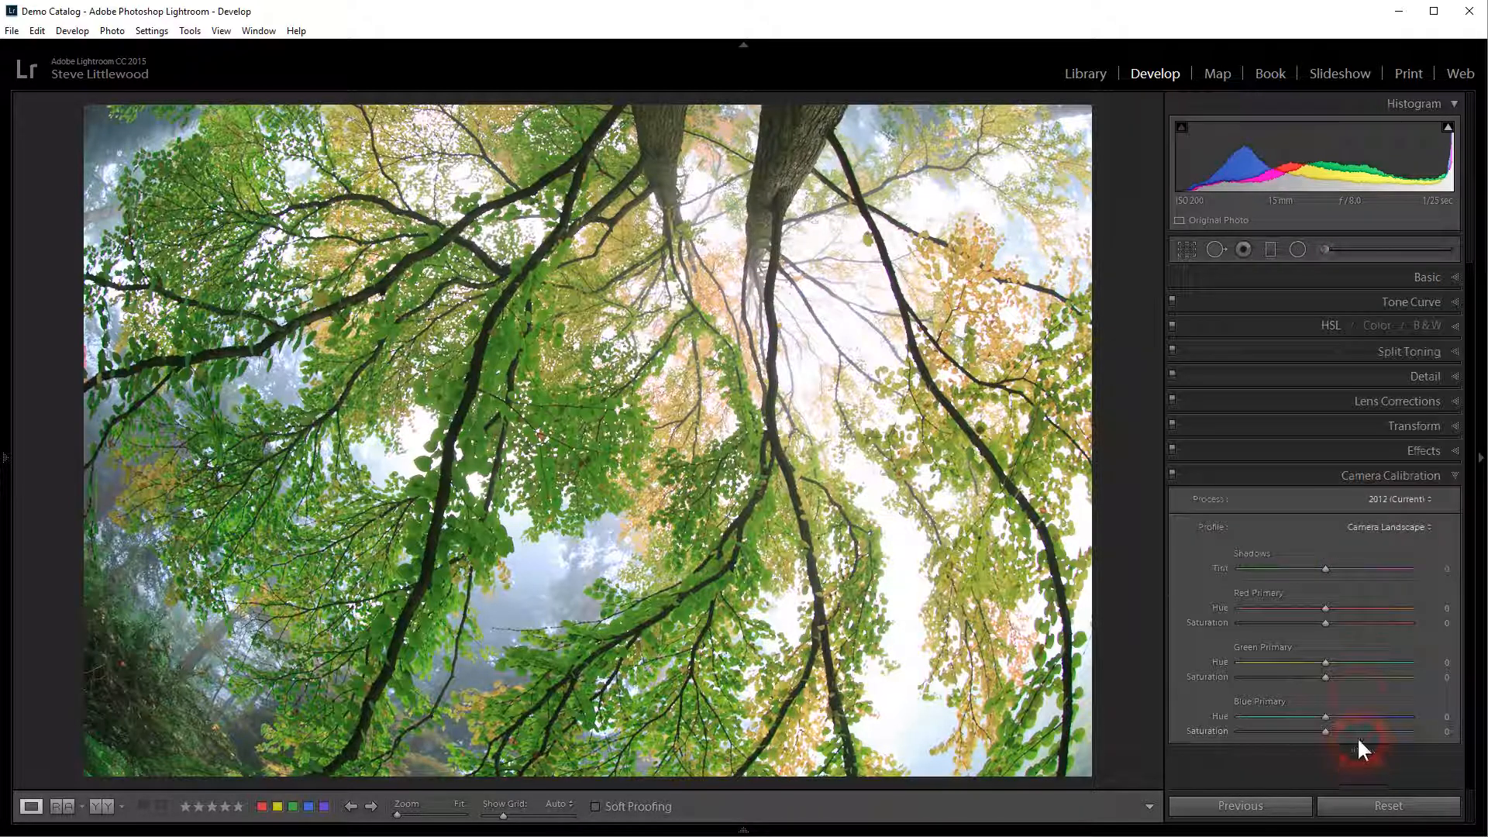